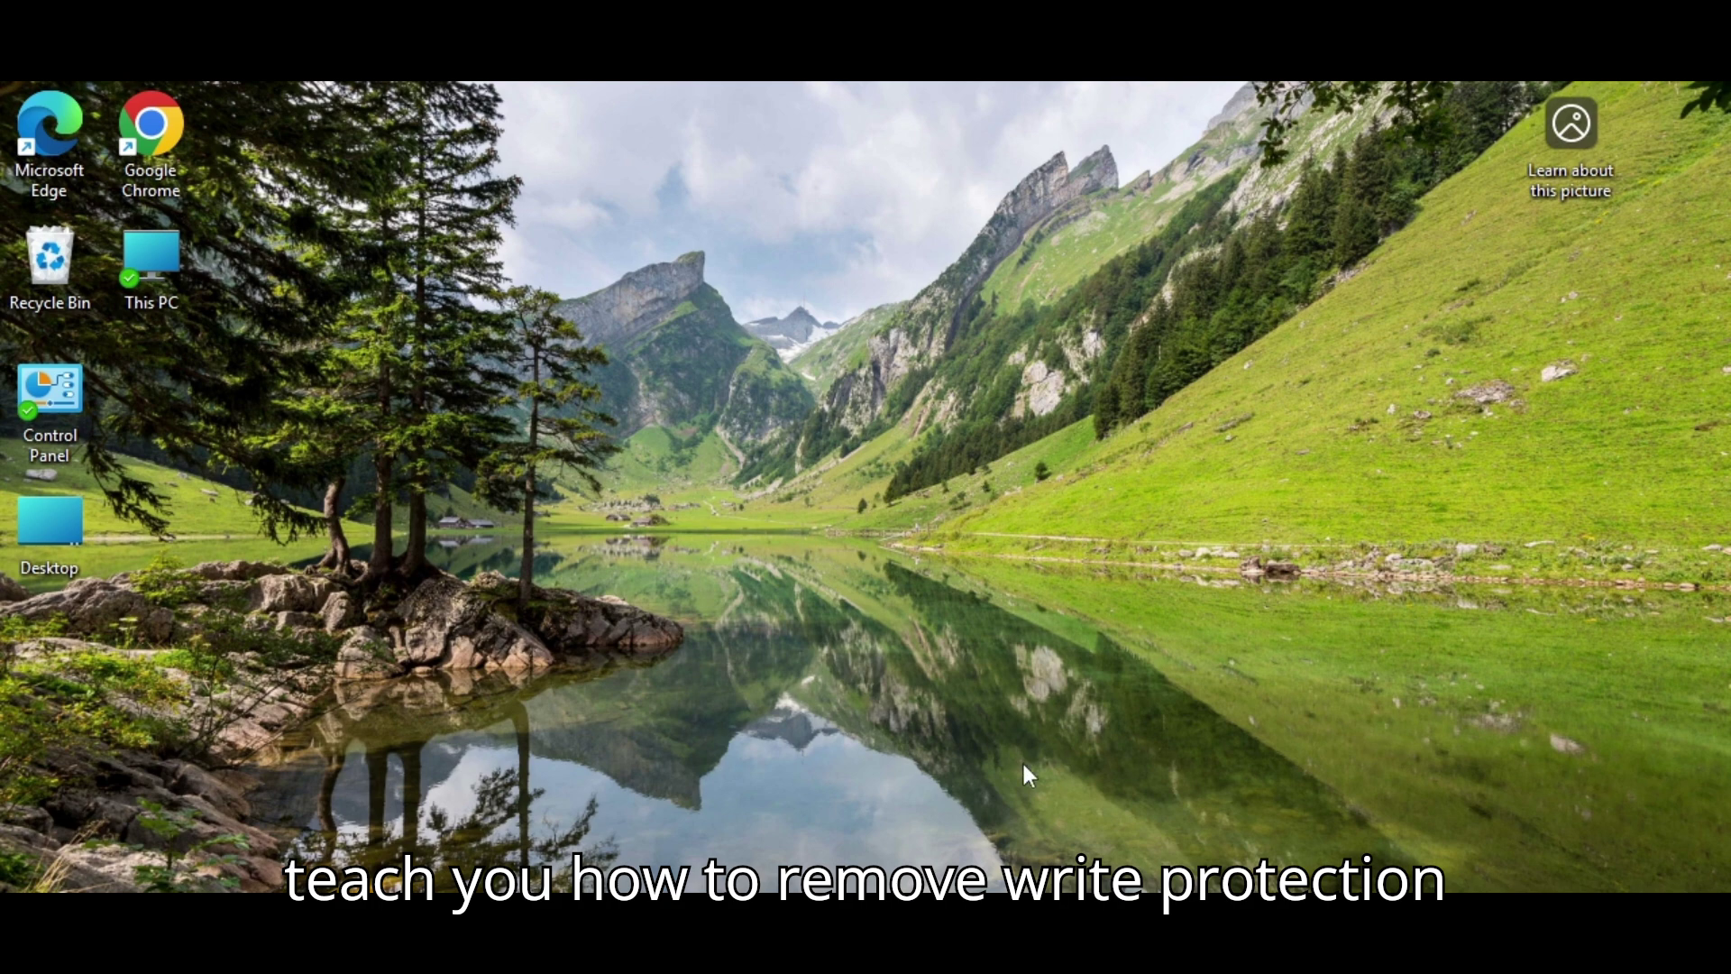
Launch File Explorer from the taskbar icon
{"action": "mouse_move", "coordinate": [1046, 890]}
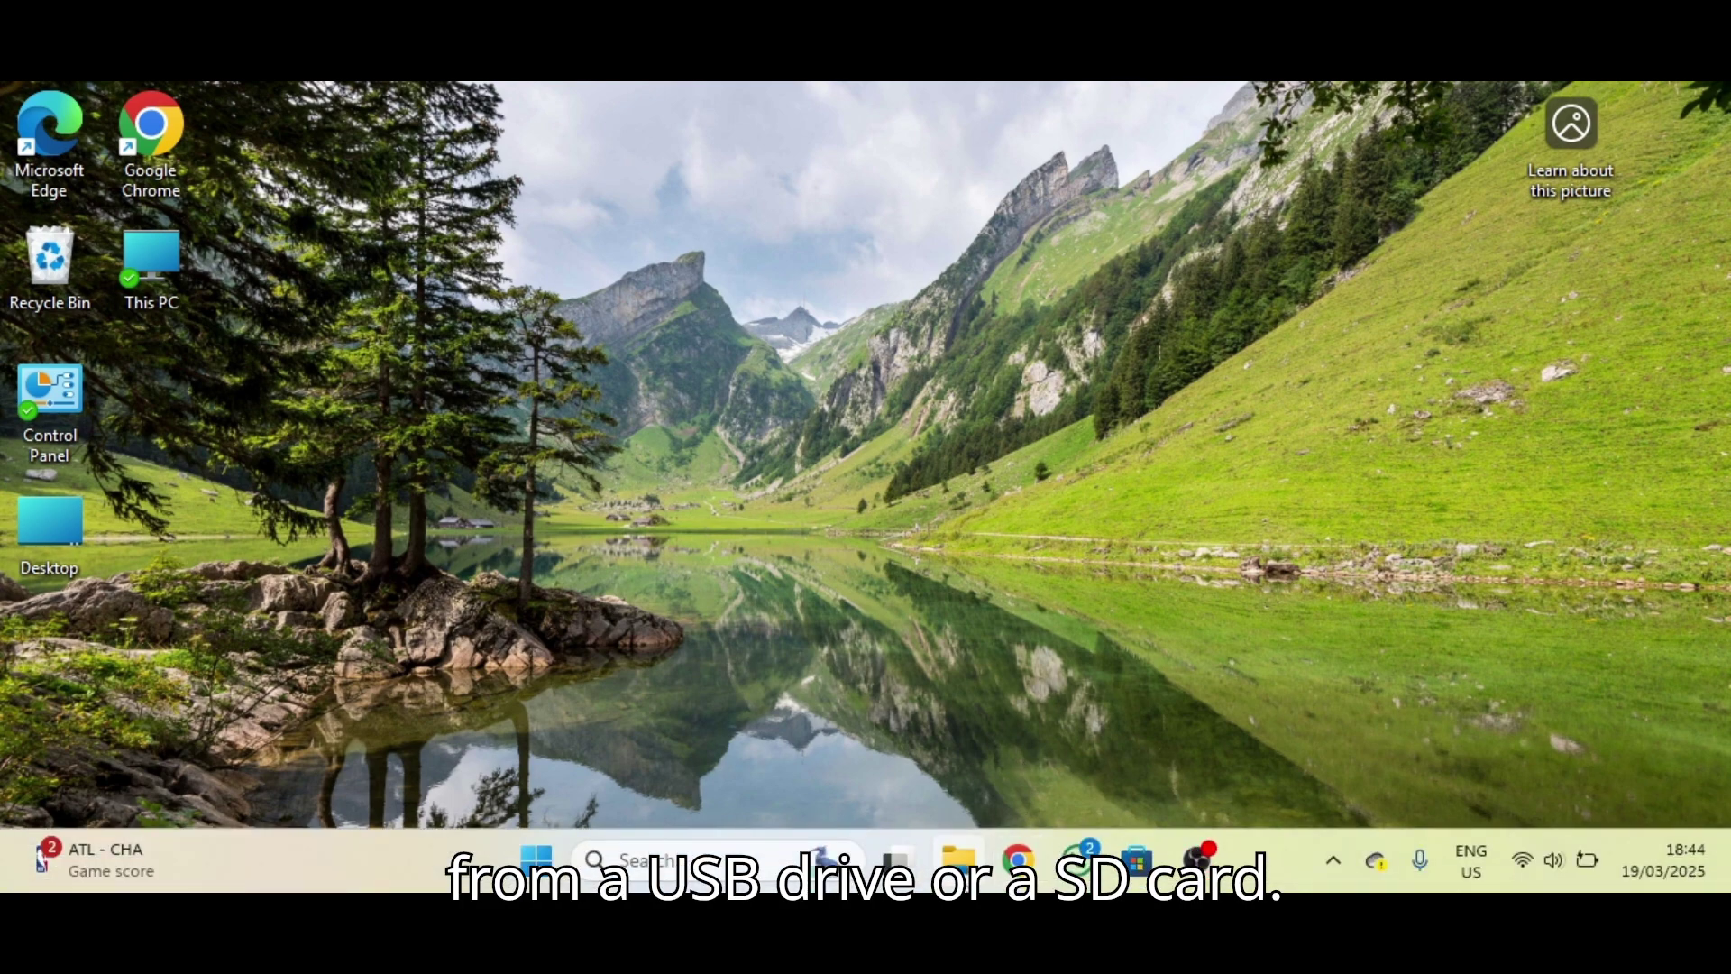
{"action": "left_click", "coordinate": [963, 879]}
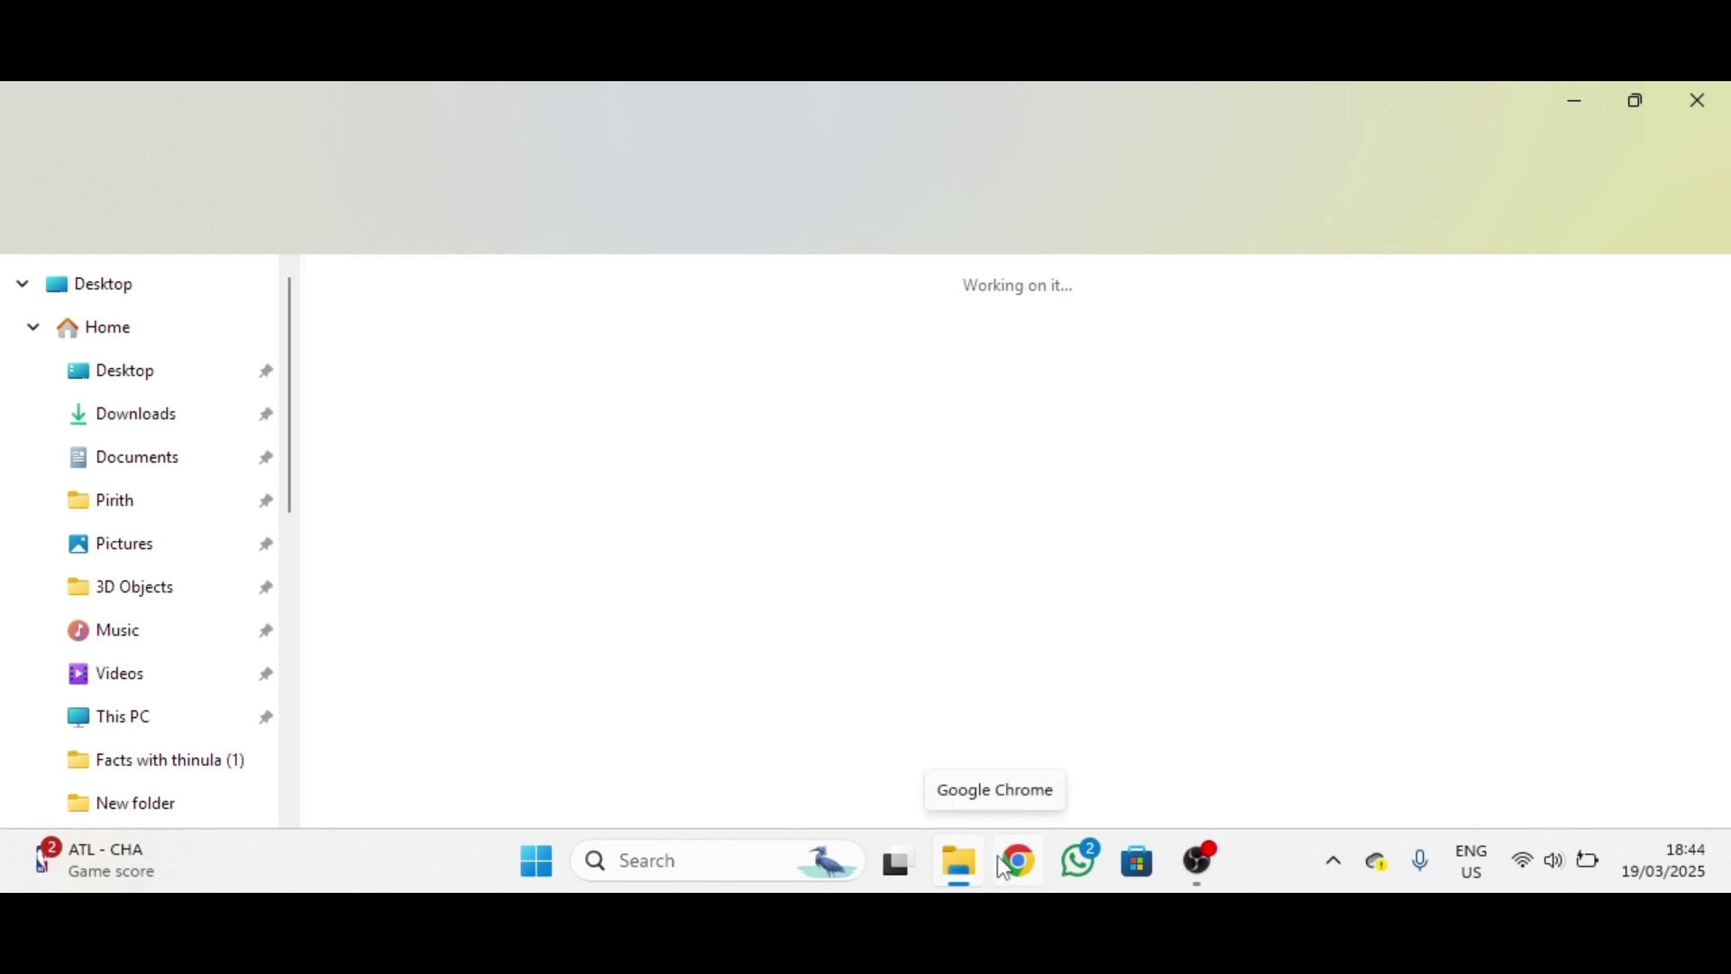
Open USB drive (E:), select its four items, and look inside New folder
{"action": "left_click_drag", "start_coordinate": [1046, 603], "coordinate": [984, 560]}
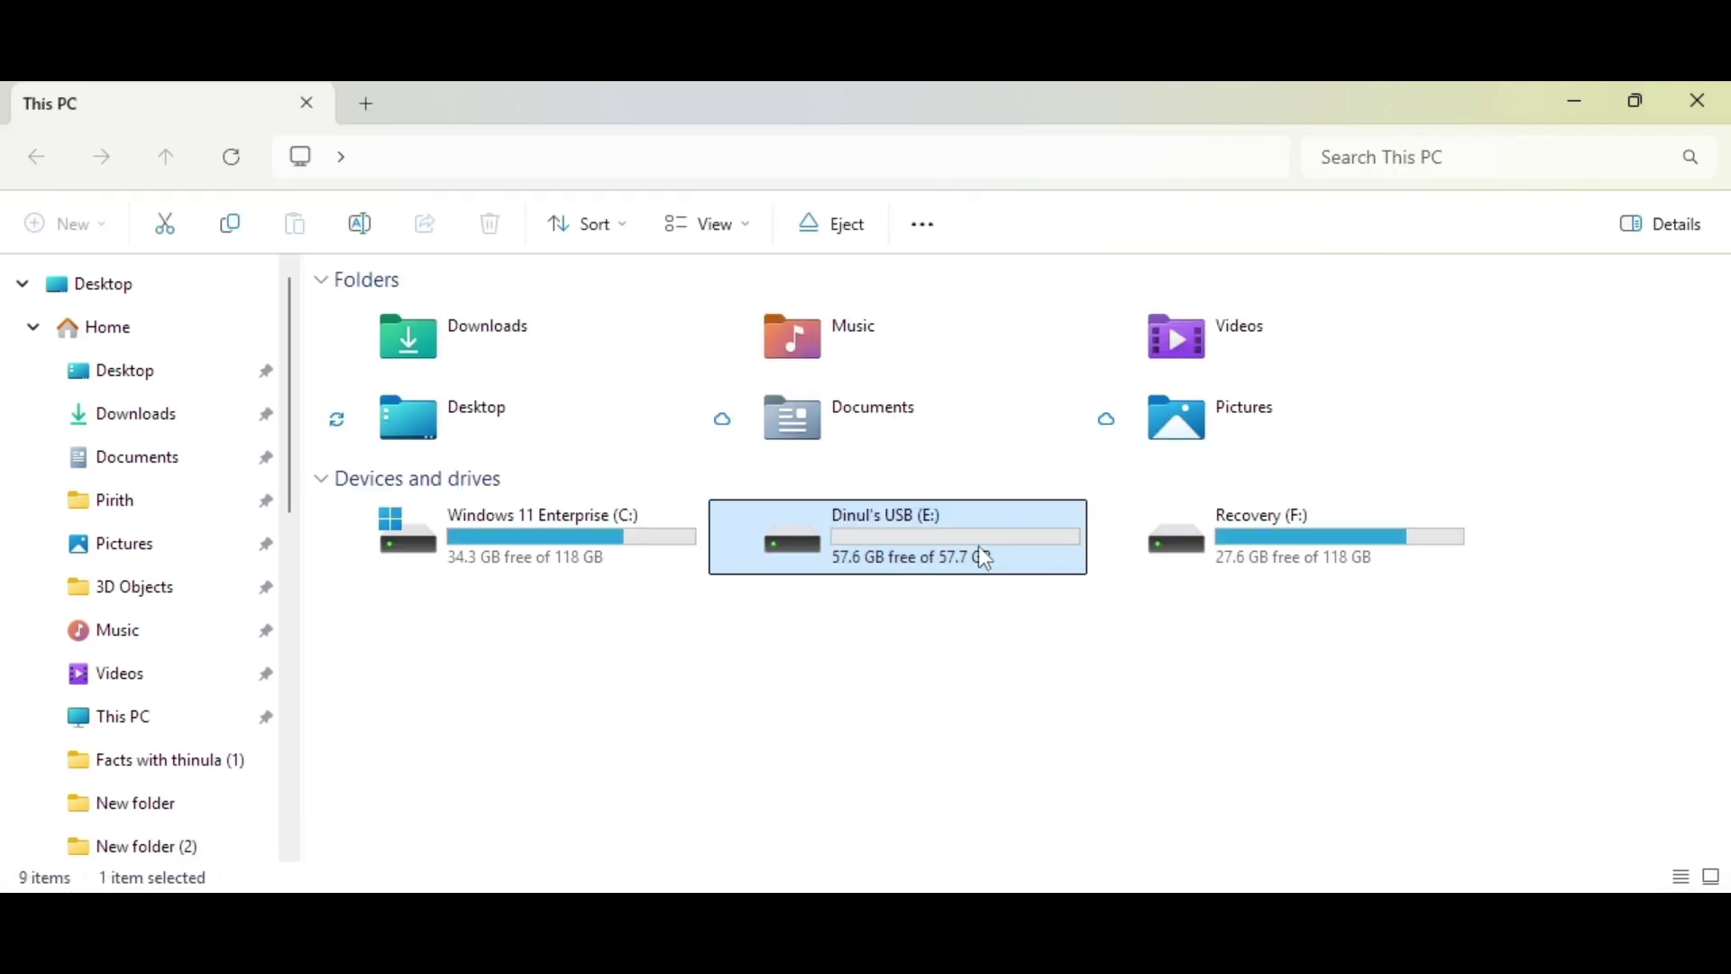
{"action": "double_click", "coordinate": [873, 537]}
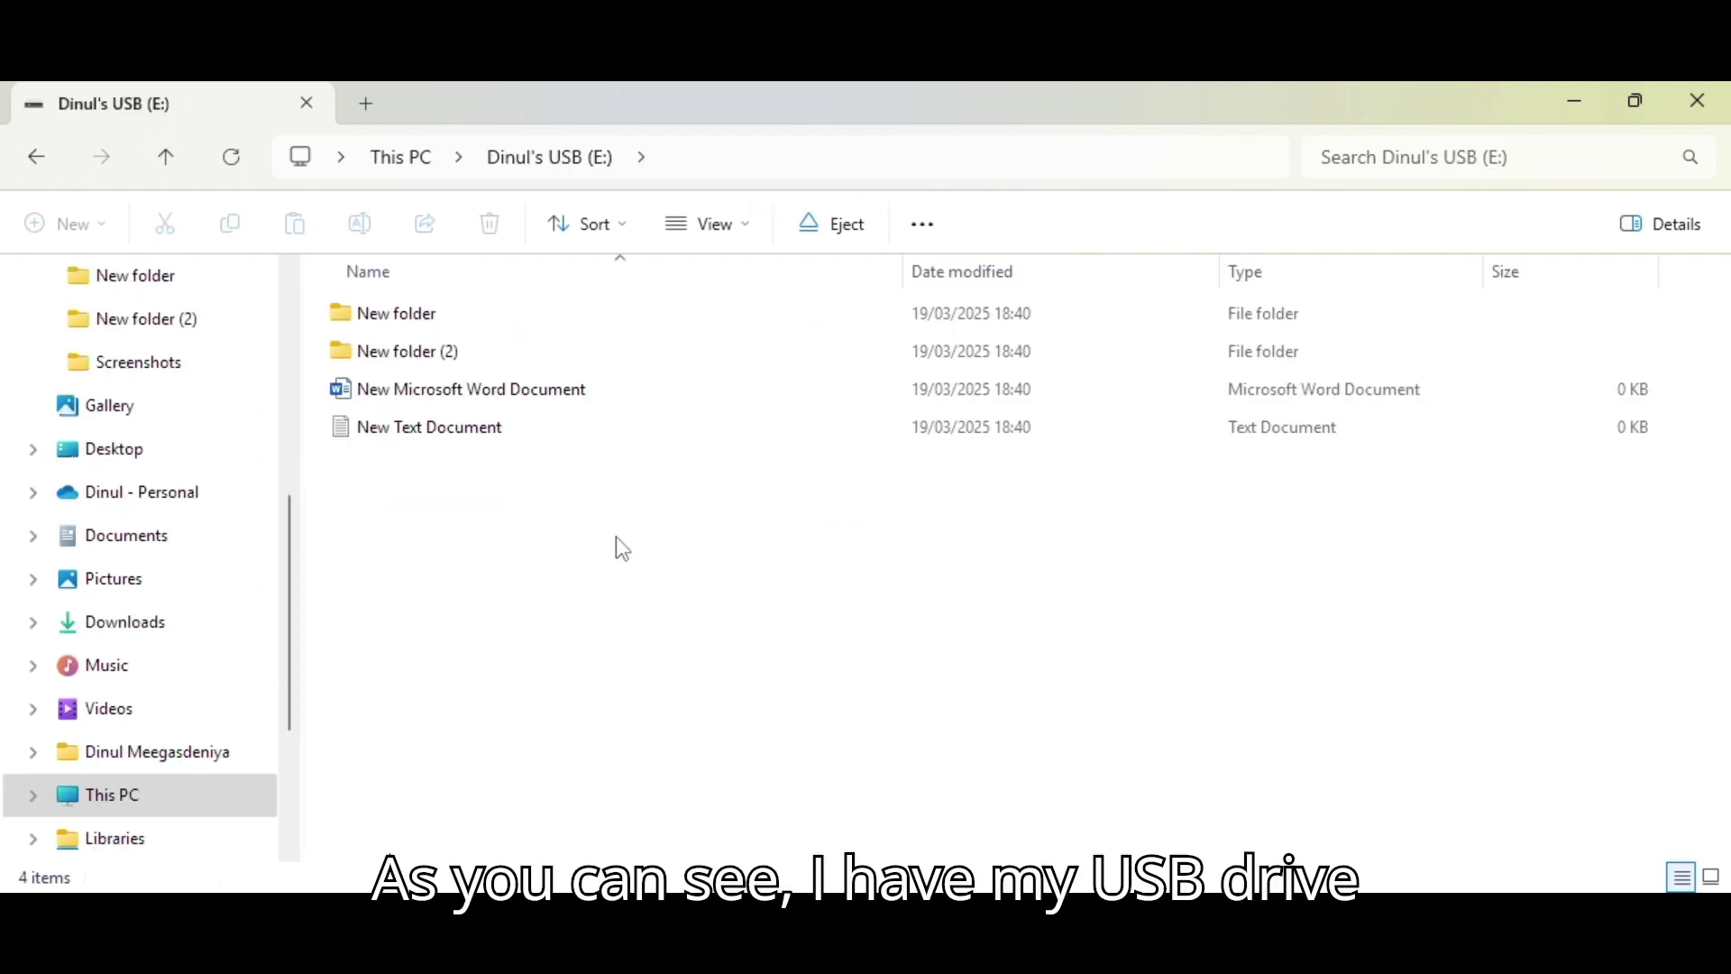
{"action": "left_click_drag", "start_coordinate": [511, 541], "coordinate": [602, 232]}
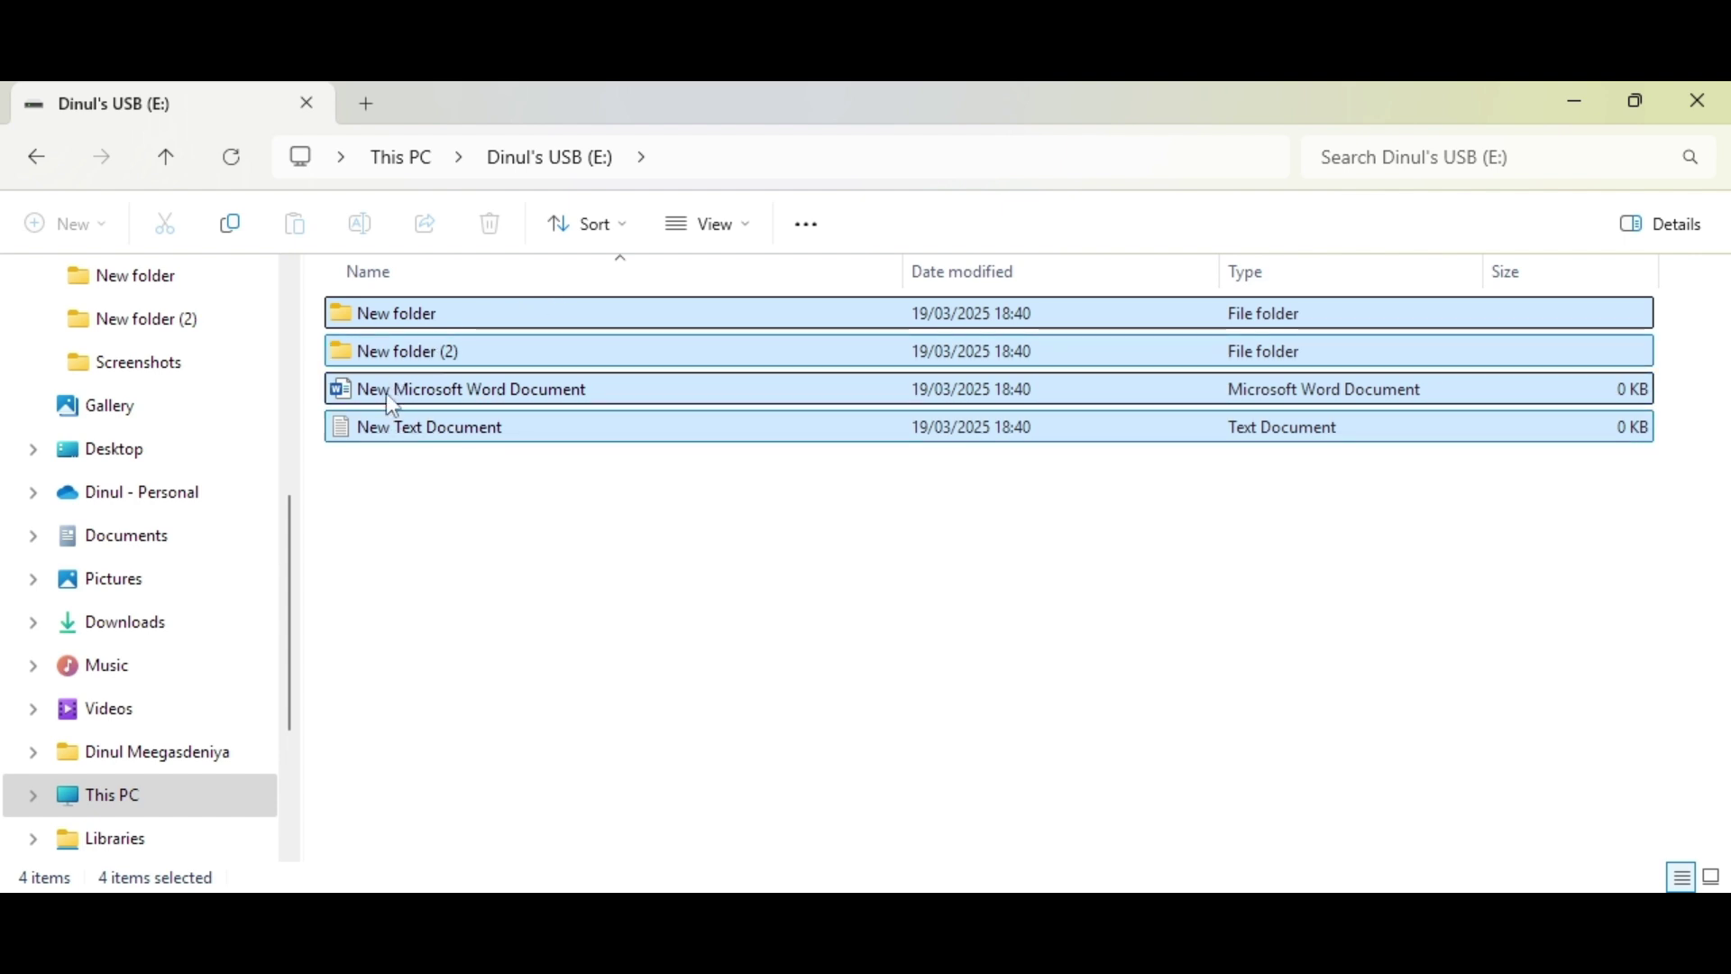
{"action": "left_click", "coordinate": [484, 505]}
{"action": "double_click", "coordinate": [502, 326]}
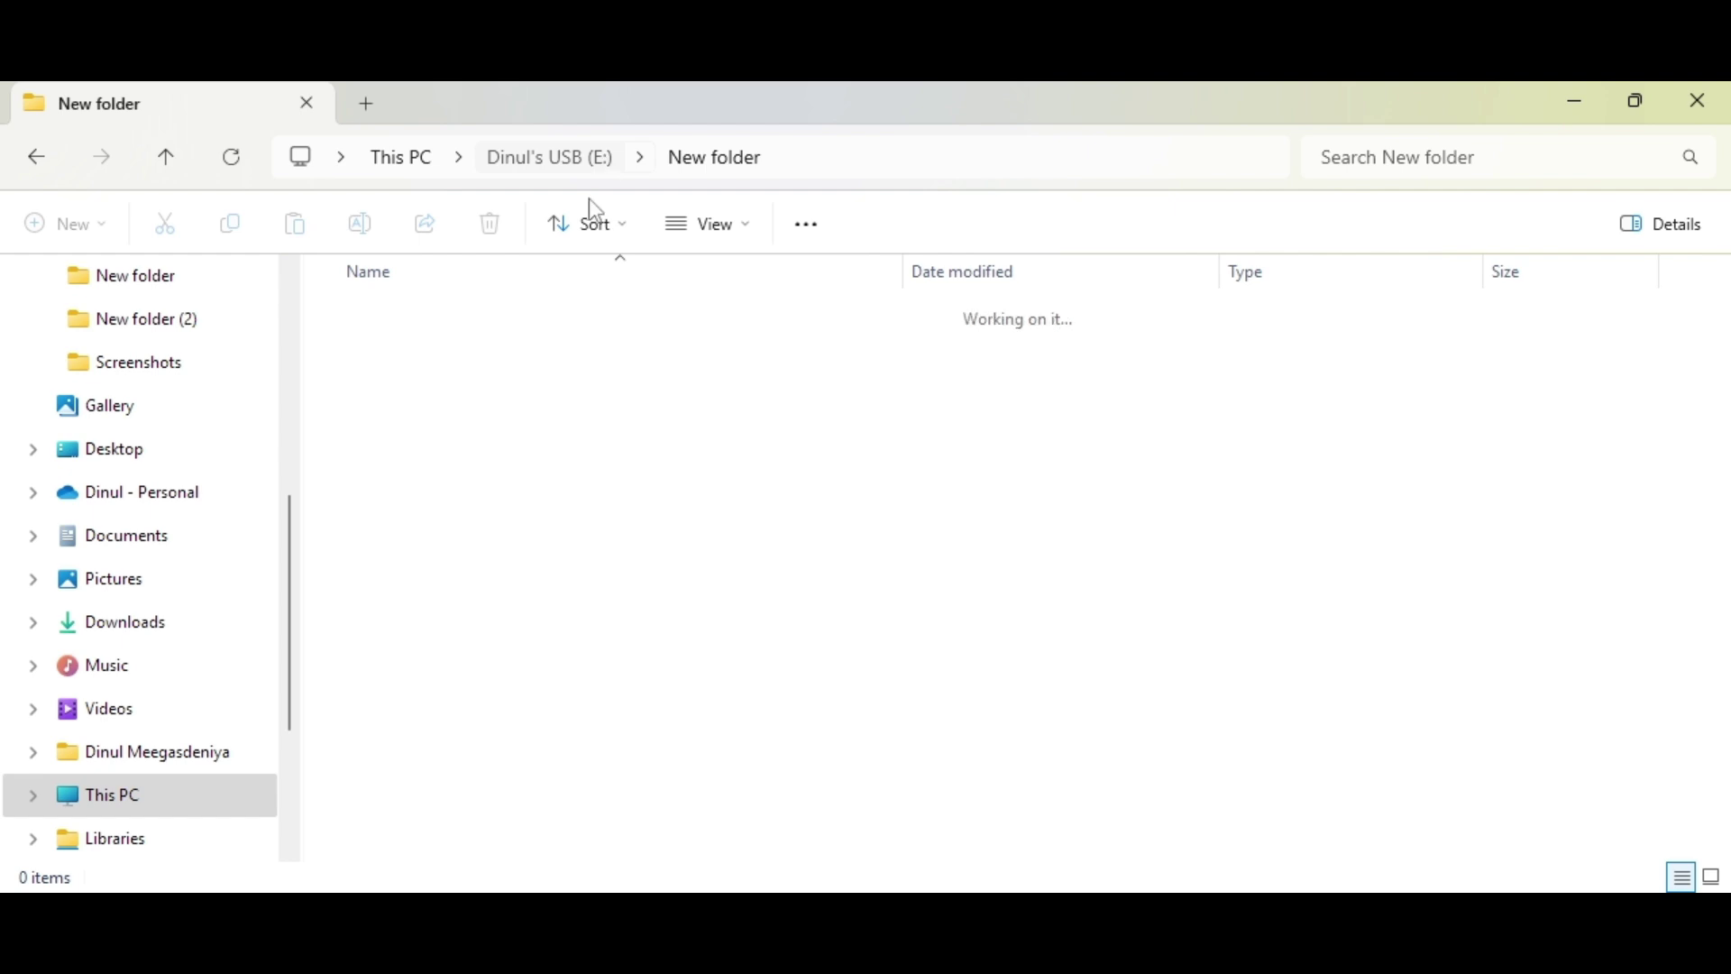
{"action": "key", "text": "alt+Left"}
Open New Text Document on the drive, then return to This PC
{"action": "left_click", "coordinate": [544, 433]}
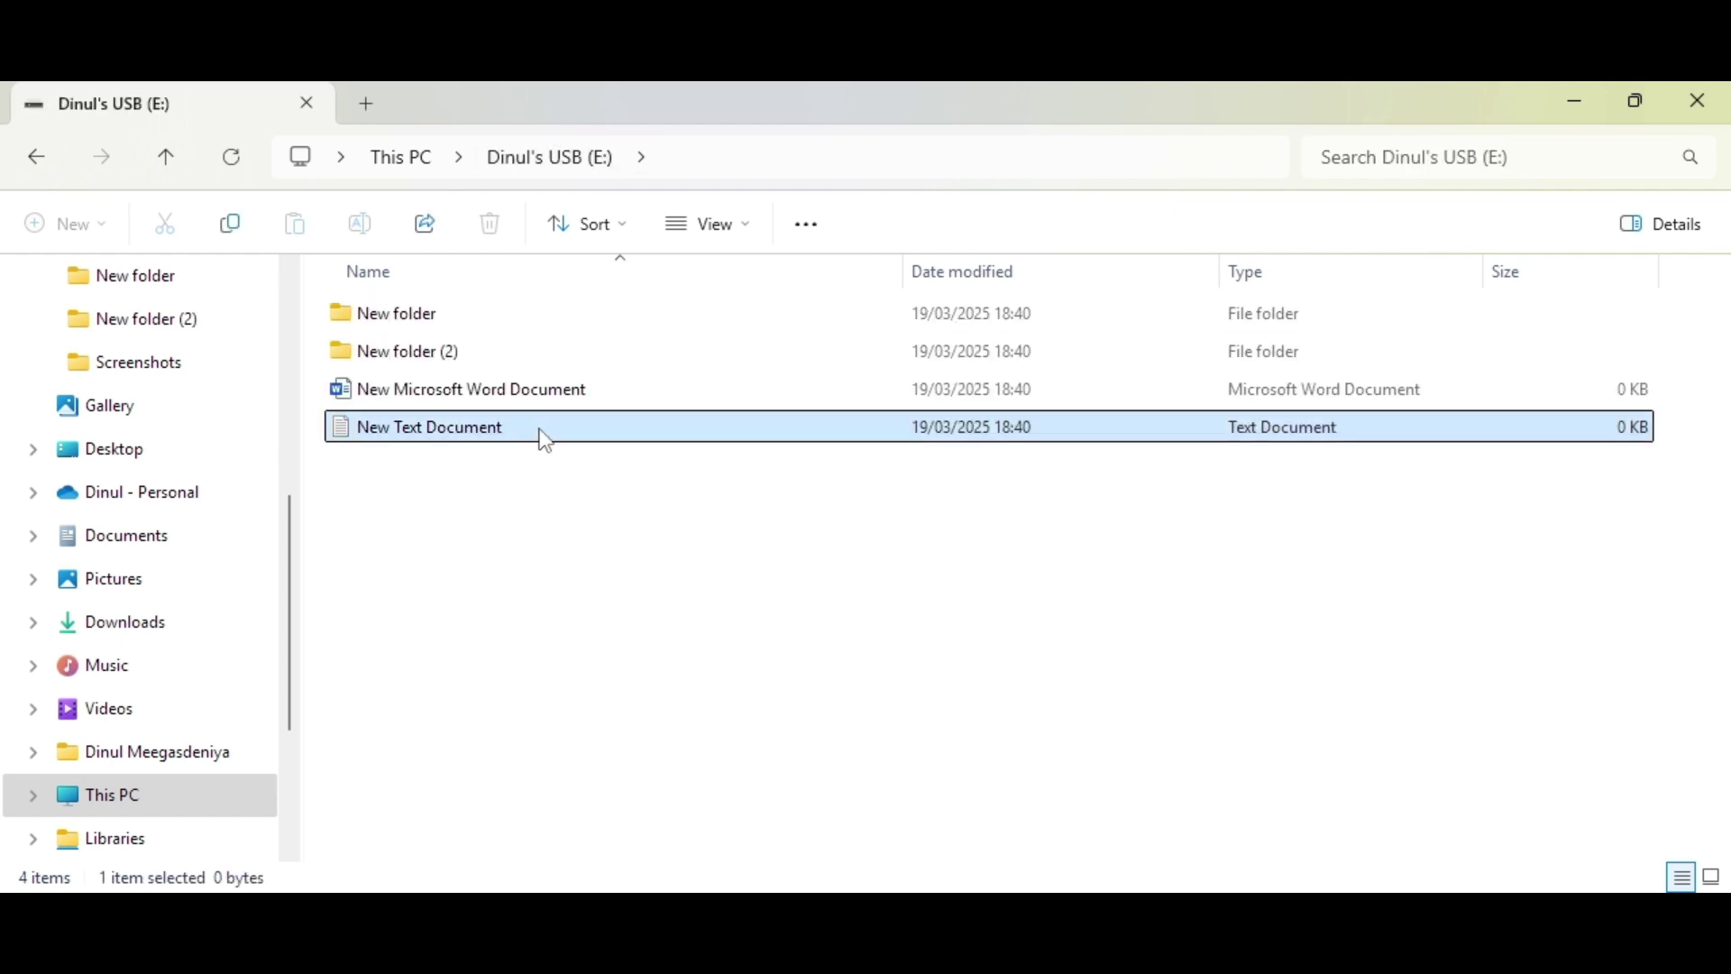
{"action": "double_click", "coordinate": [587, 443]}
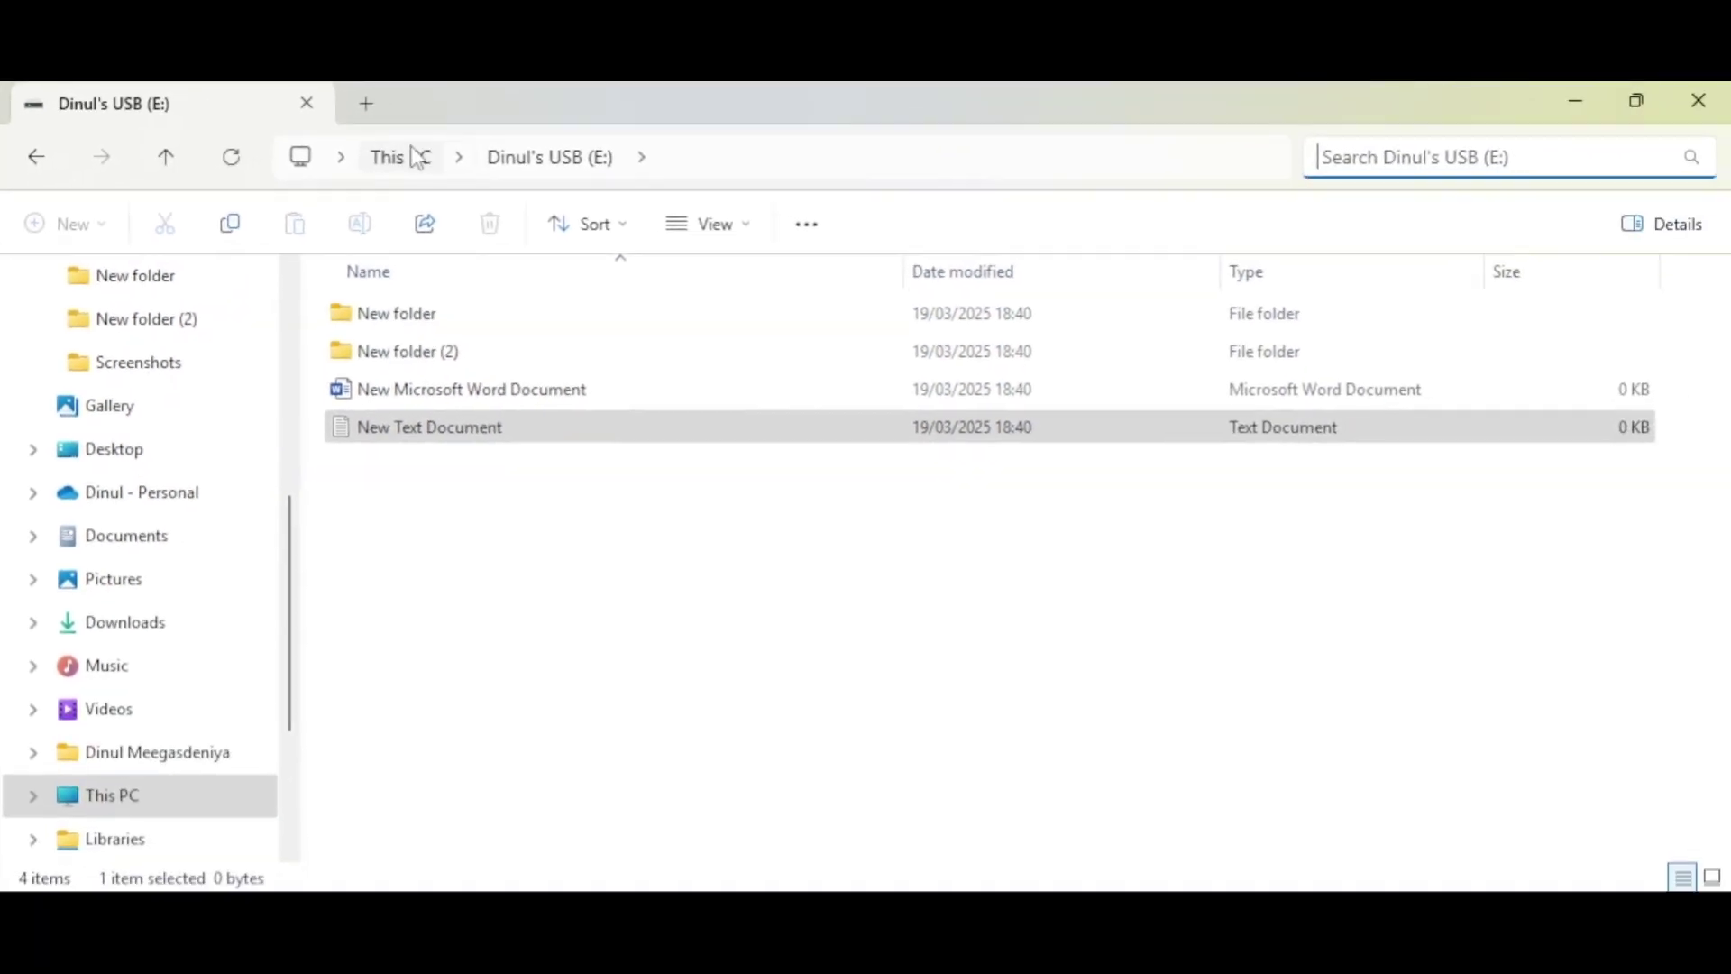
{"action": "left_click", "coordinate": [417, 158]}
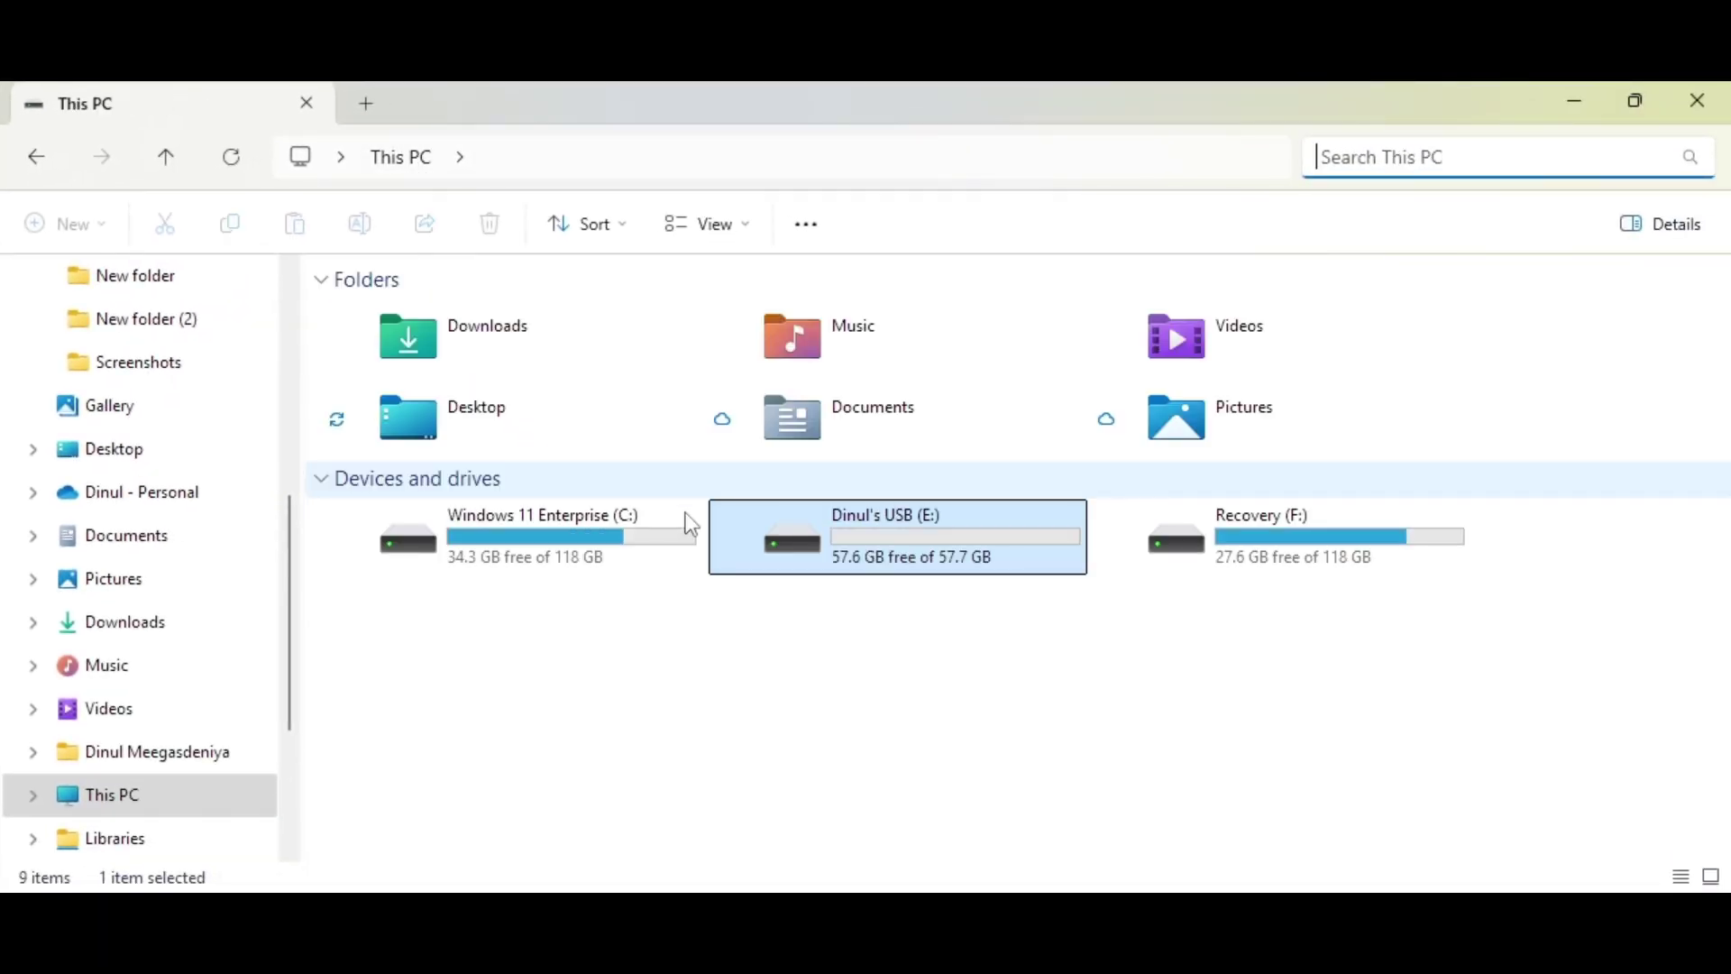
{"action": "right_click", "coordinate": [927, 528]}
{"action": "left_click", "coordinate": [1008, 556]}
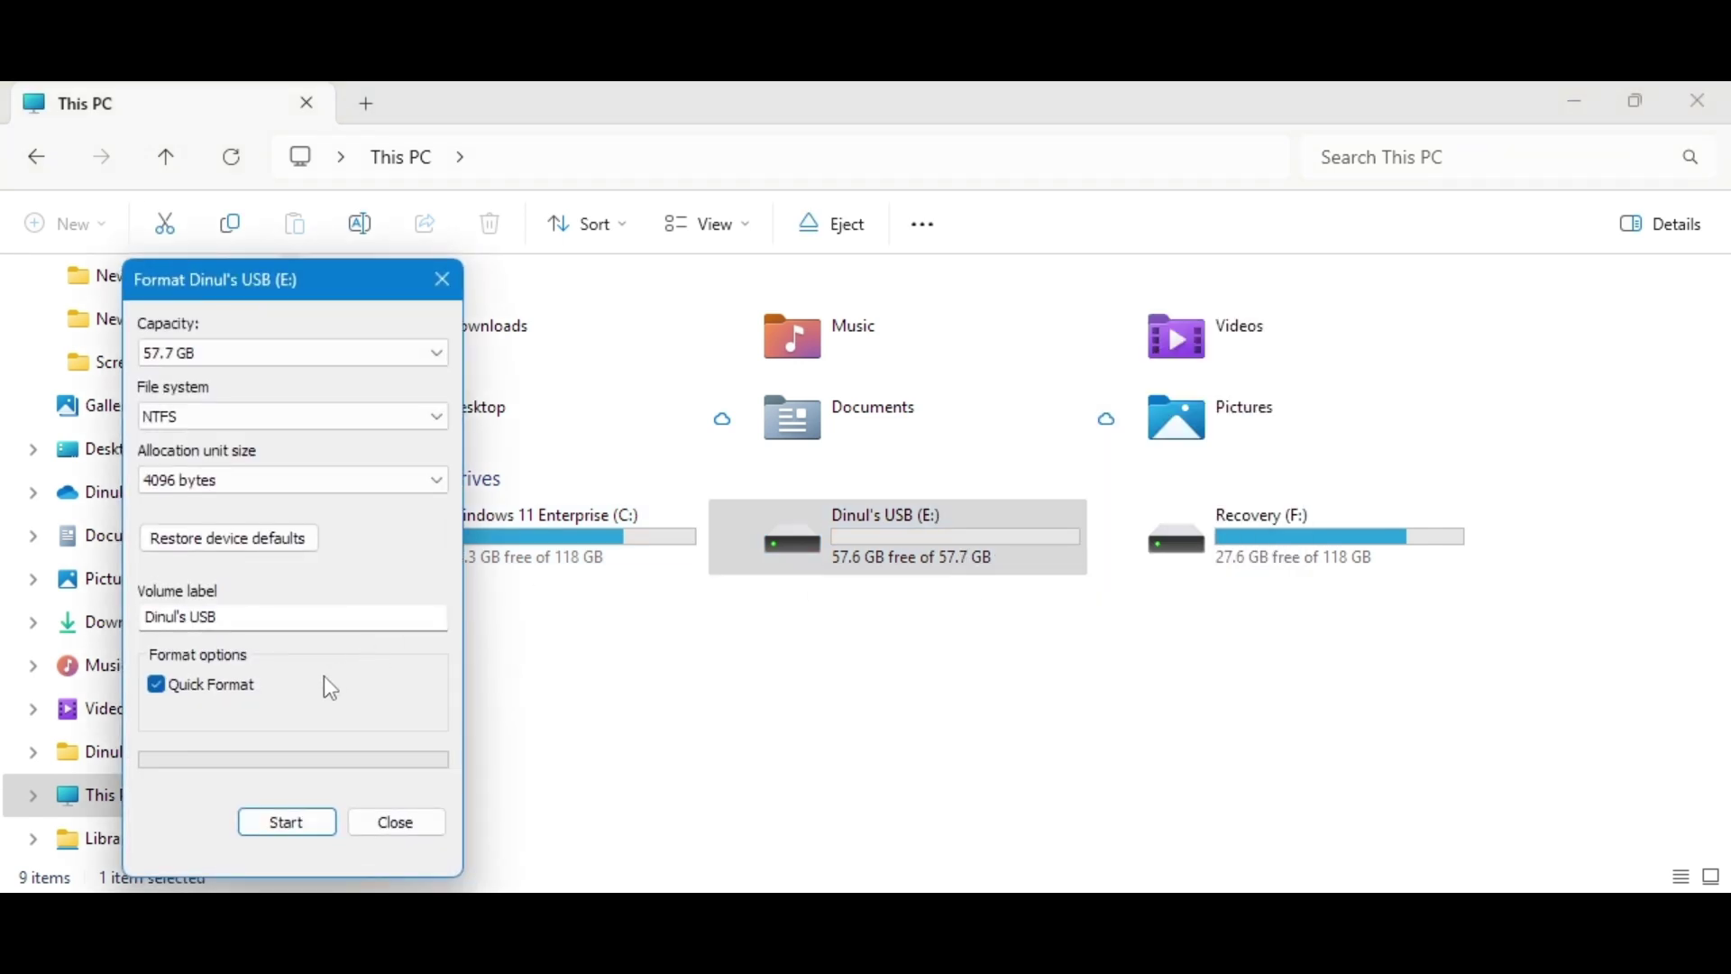
{"action": "left_click", "coordinate": [288, 827]}
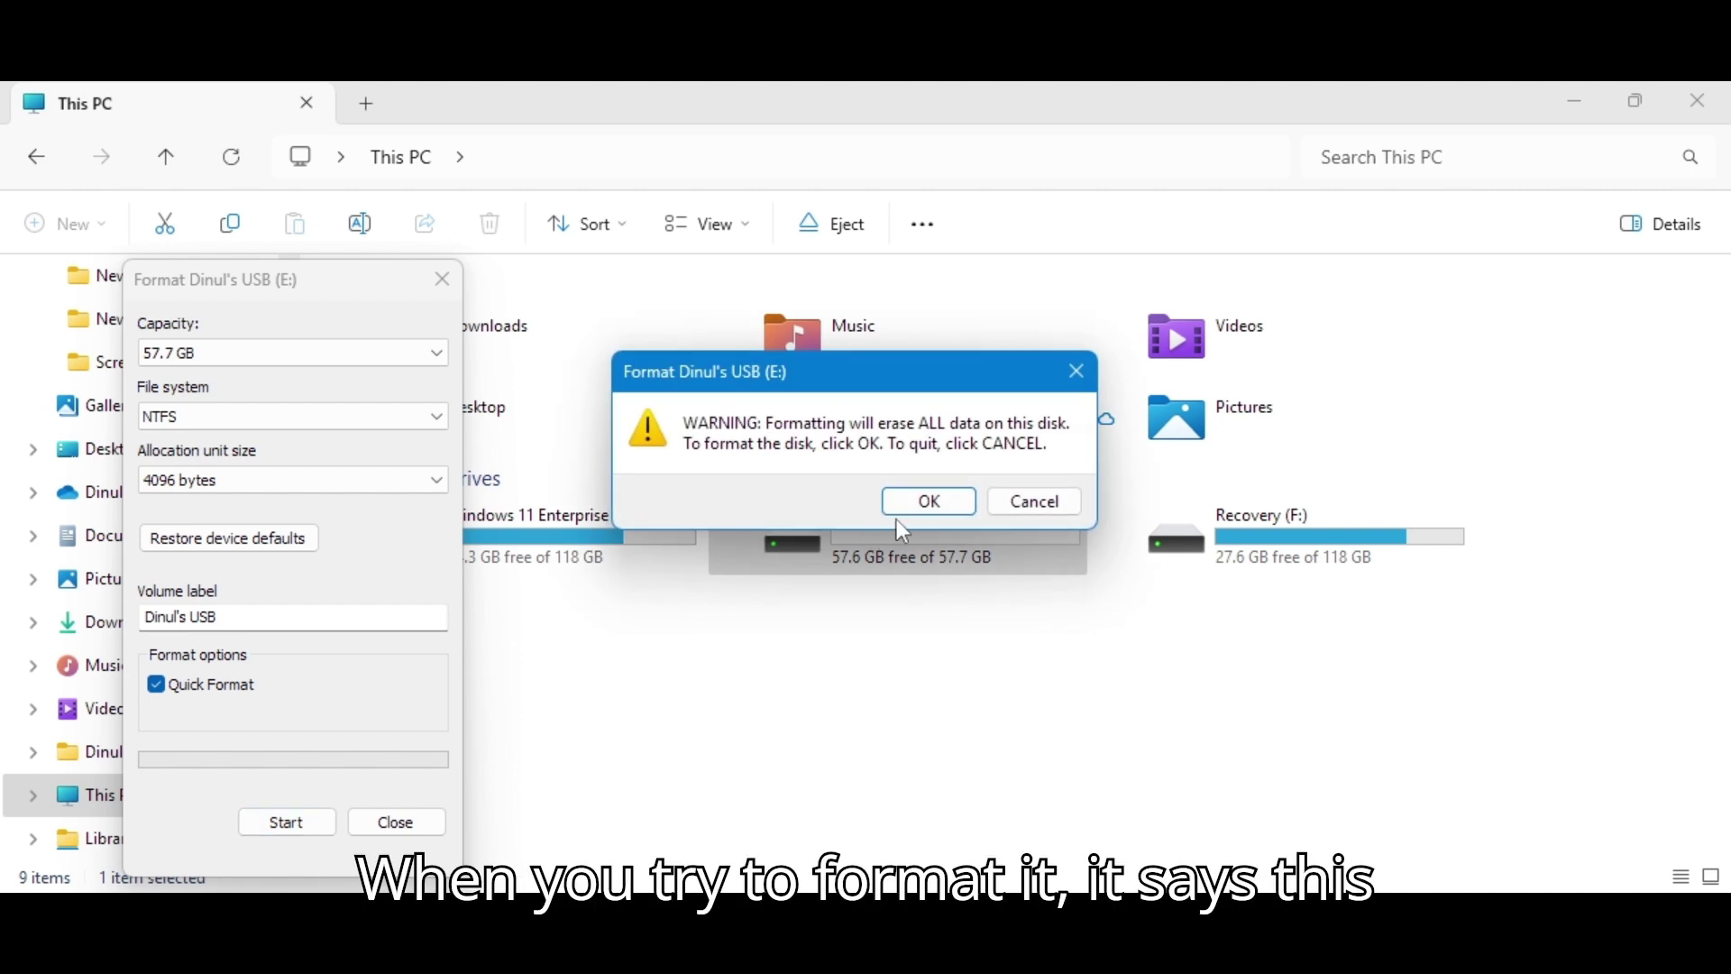
{"action": "left_click", "coordinate": [934, 505]}
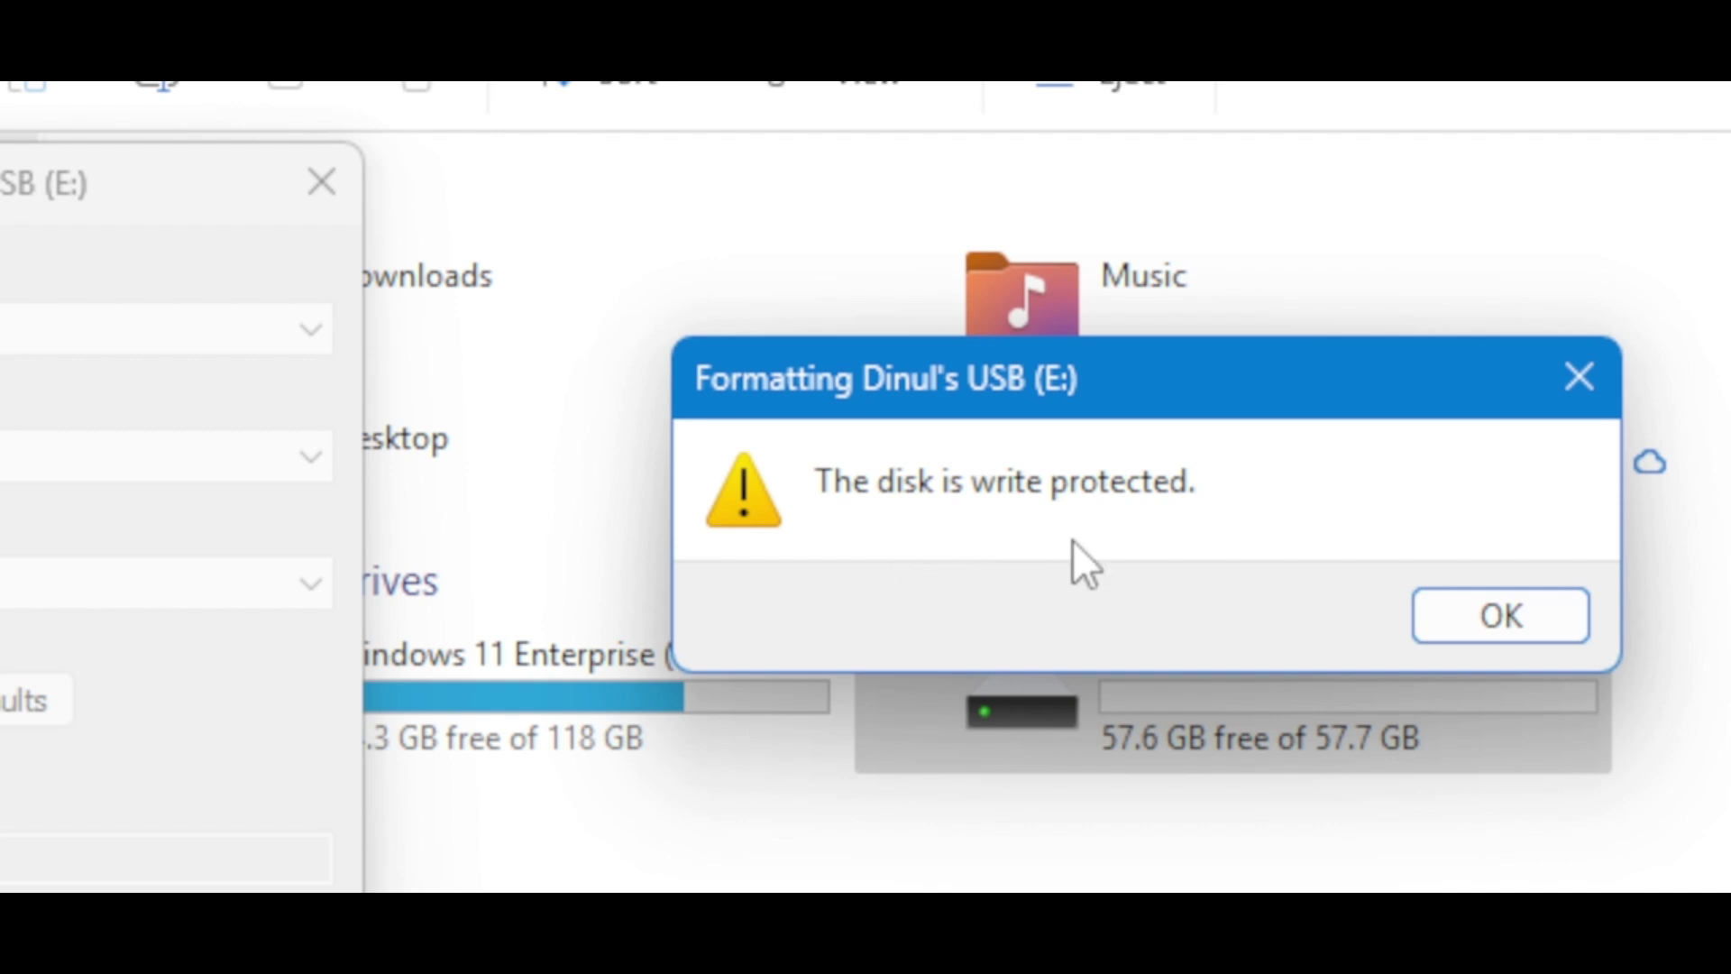
{"action": "left_click", "coordinate": [1492, 616]}
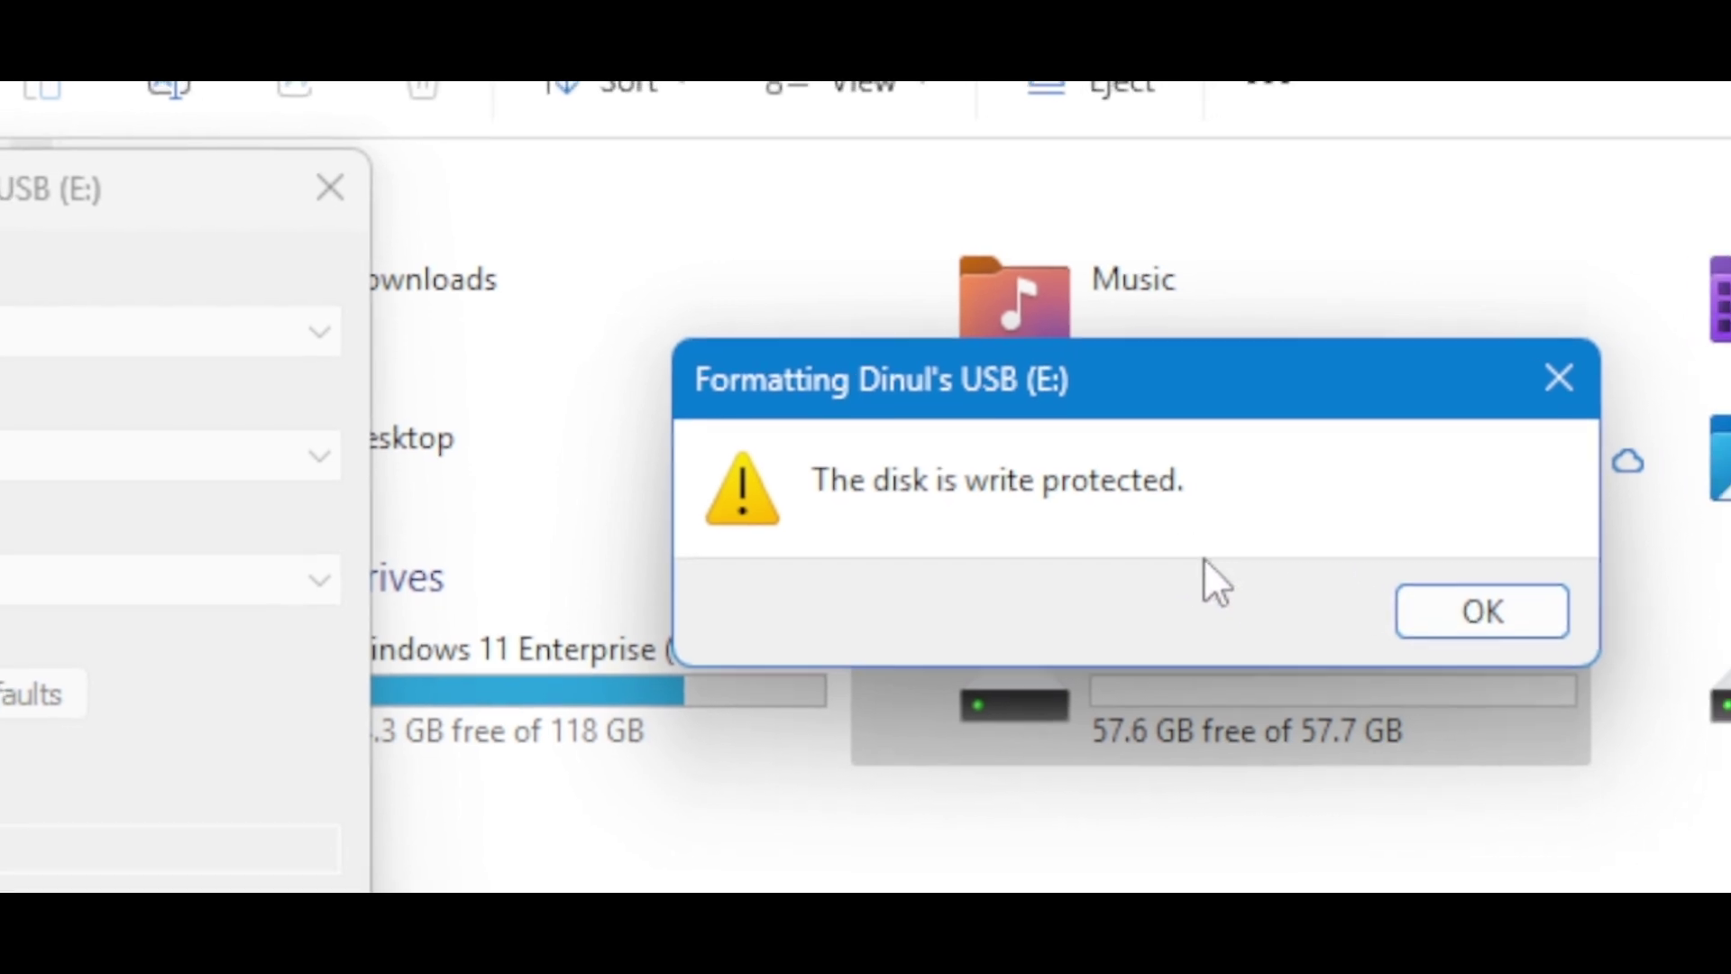
{"action": "left_click", "coordinate": [1482, 611]}
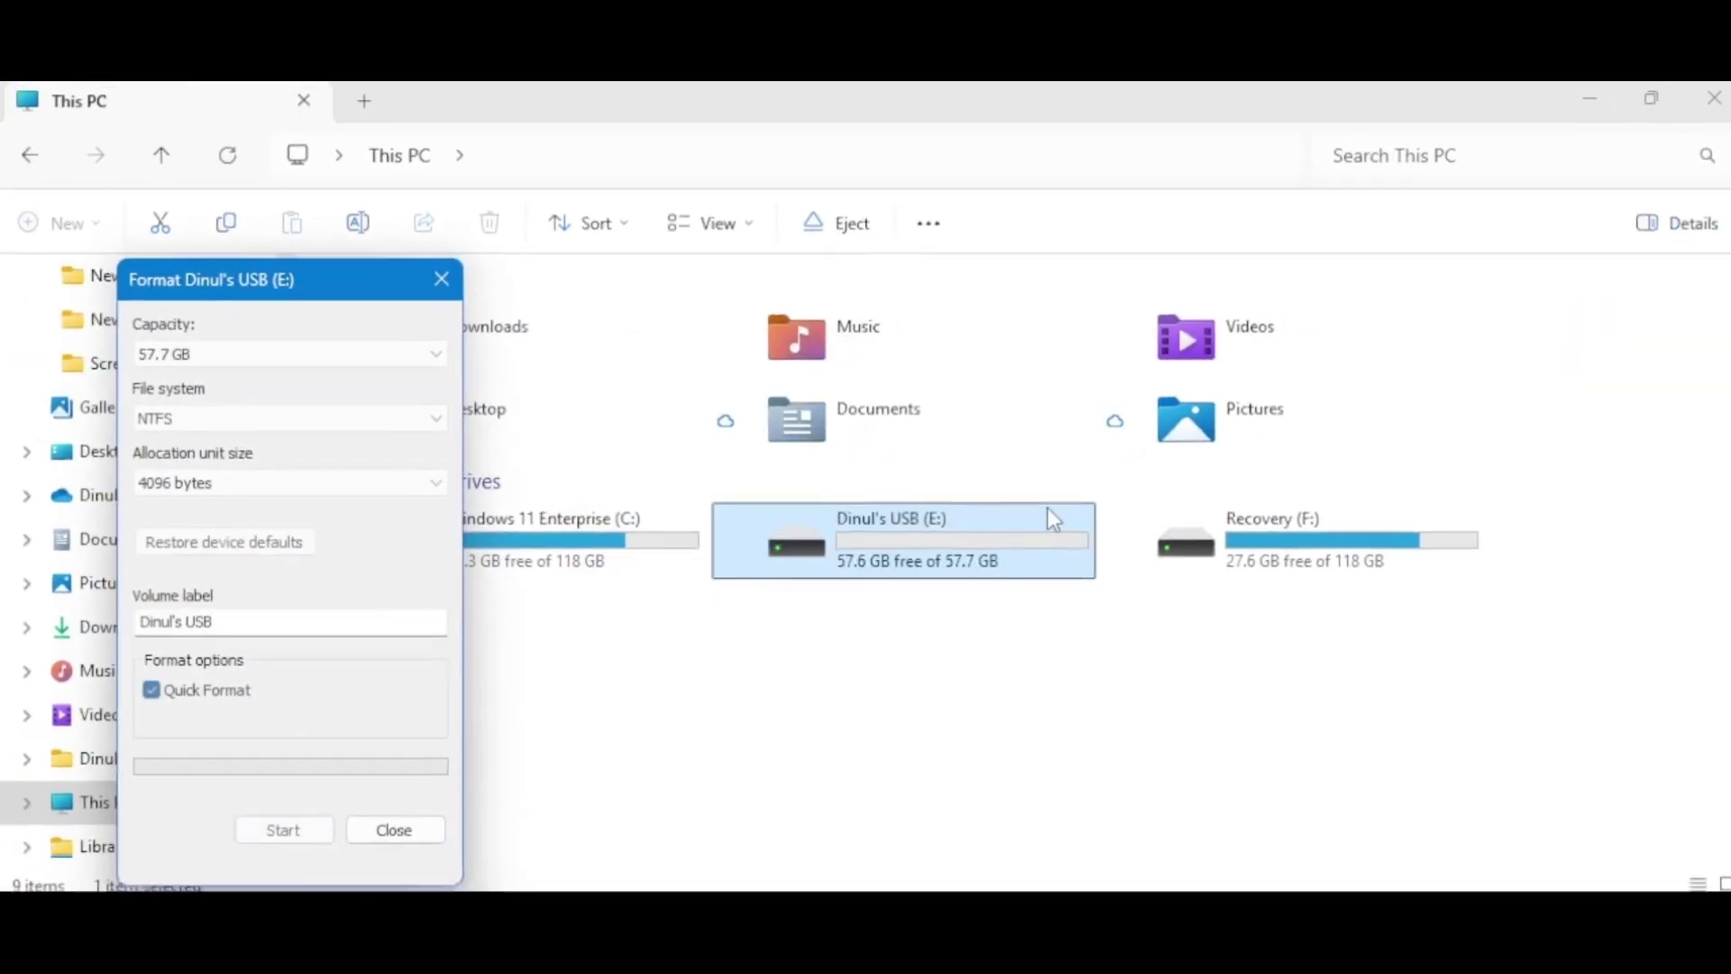
{"action": "left_click", "coordinate": [422, 826]}
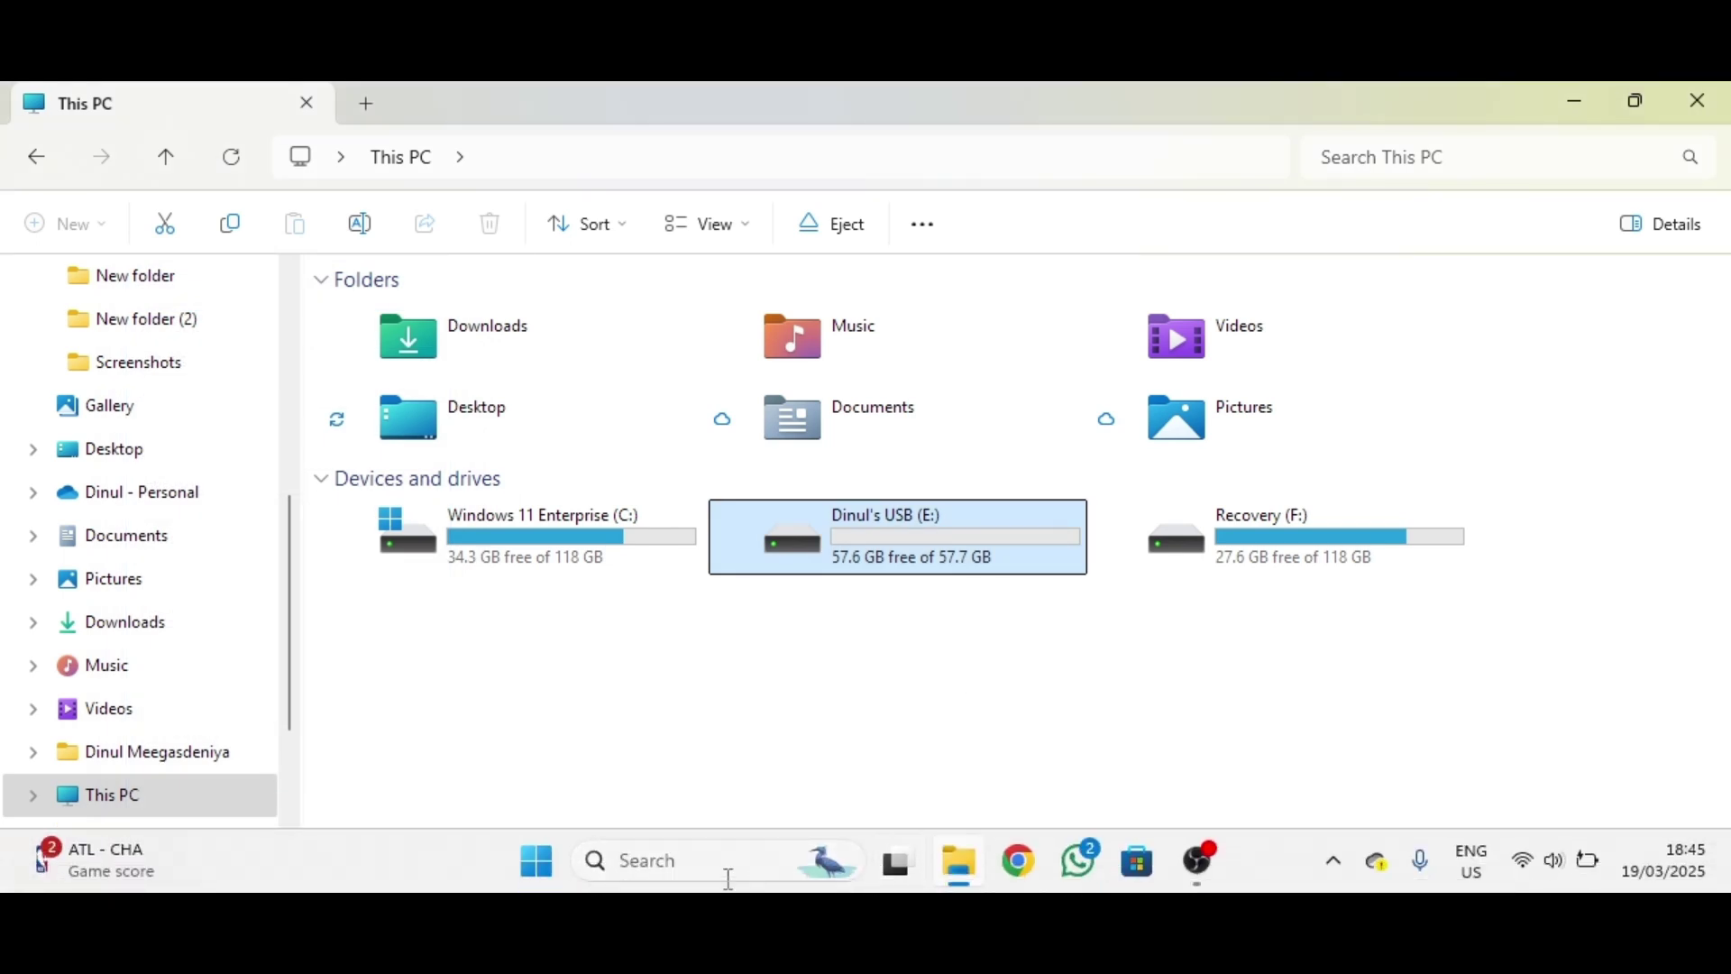
Search Windows for 'diskpart'
{"action": "left_click", "coordinate": [685, 874]}
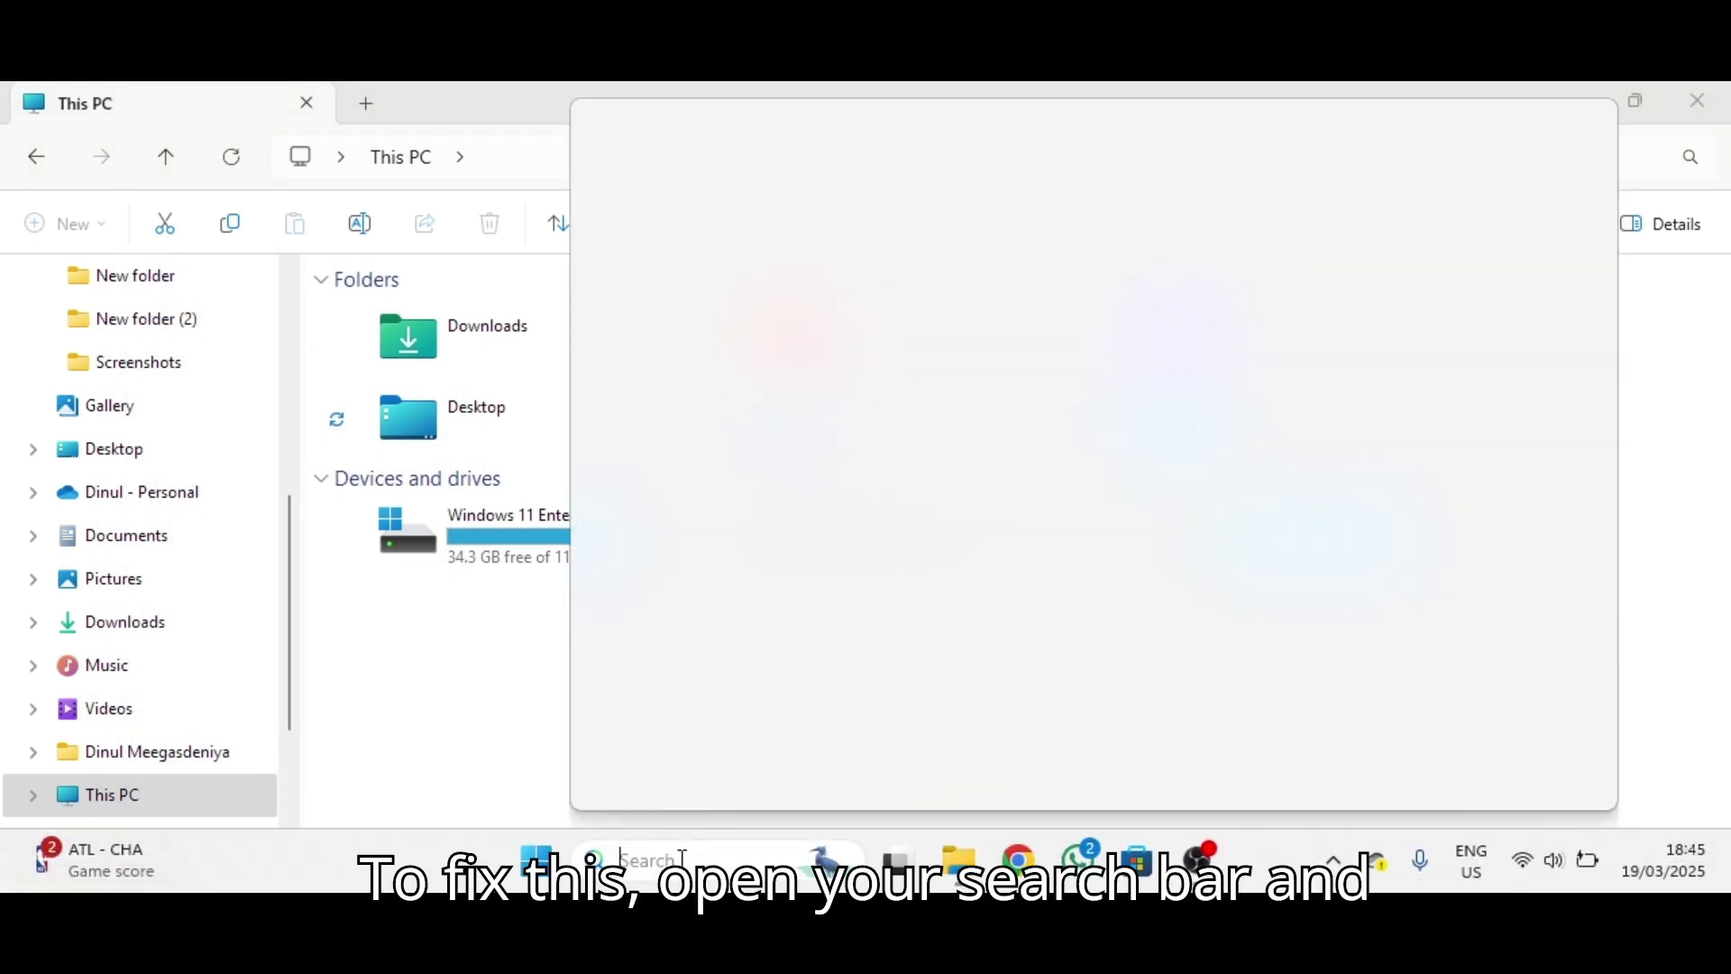
{"action": "type", "text": "d"}
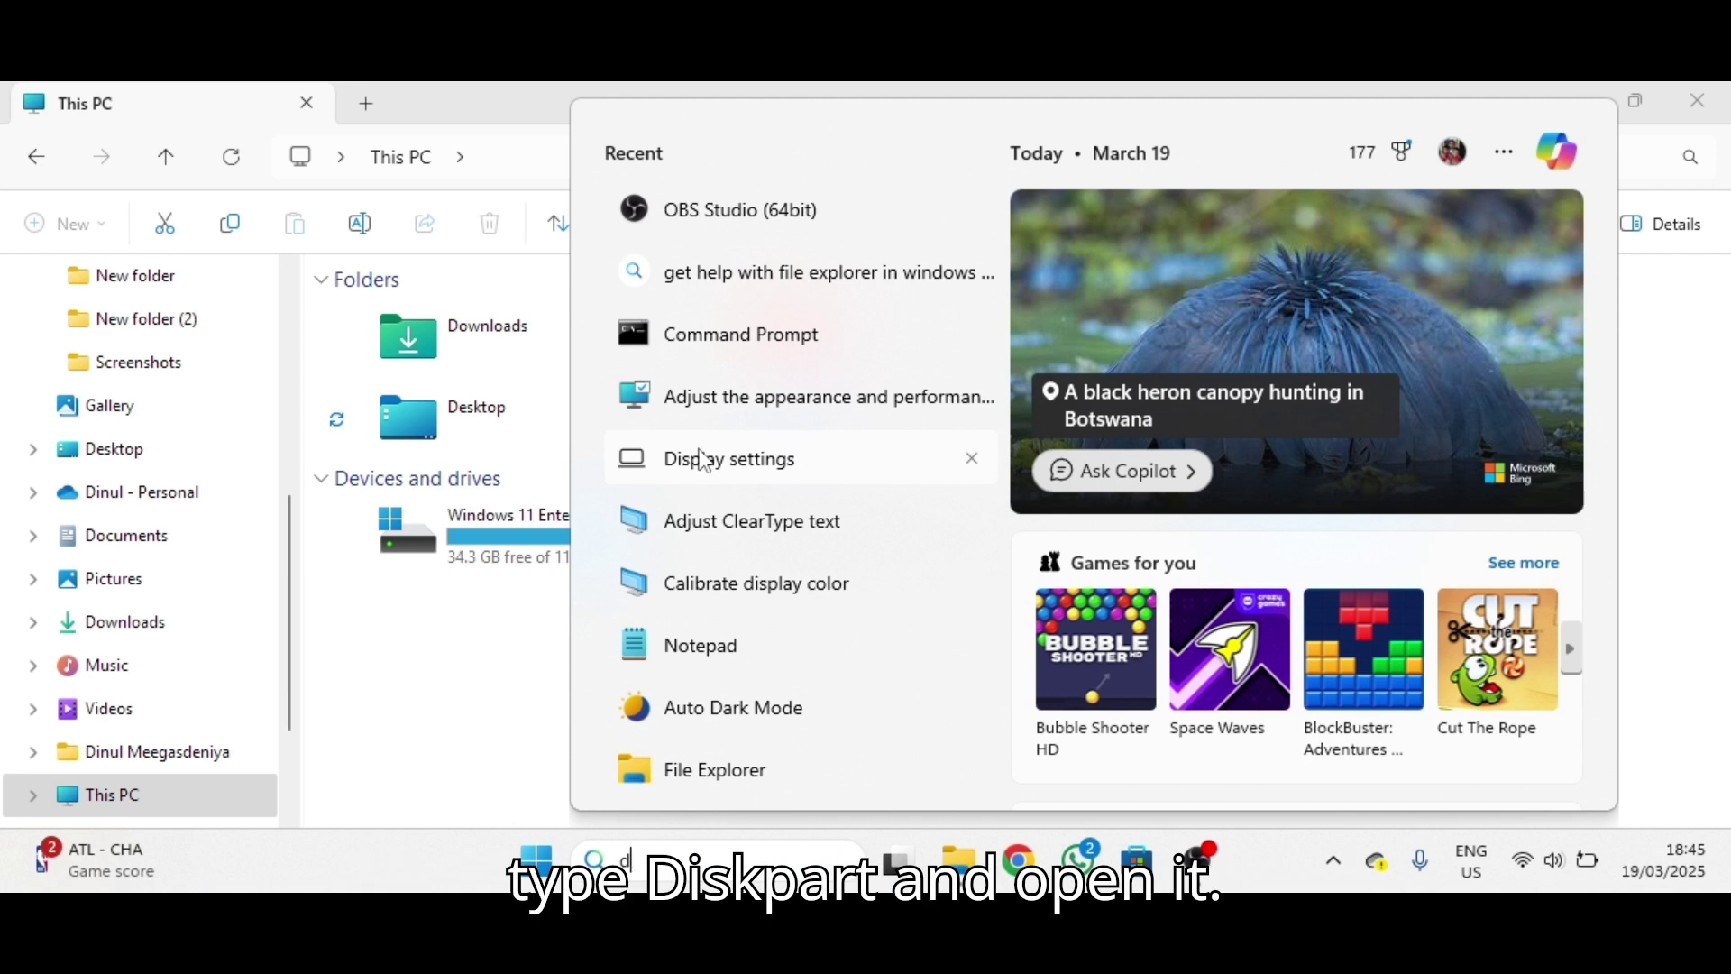
{"action": "type", "text": "iskpar"}
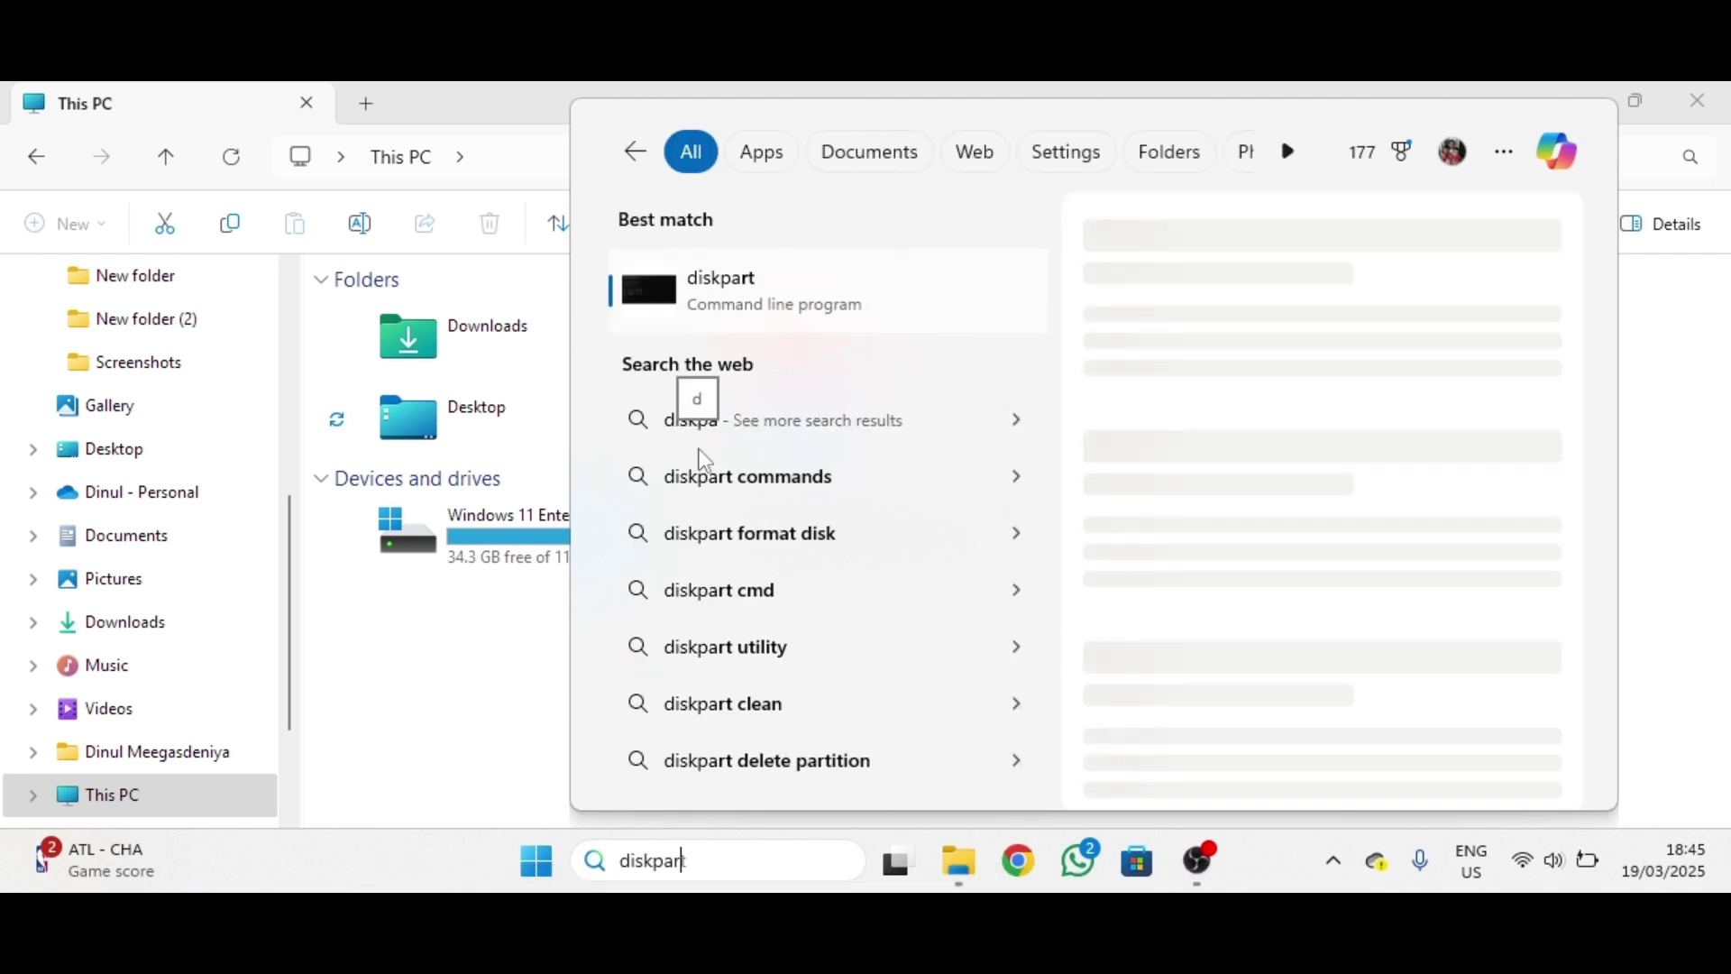
{"action": "type", "text": "t"}
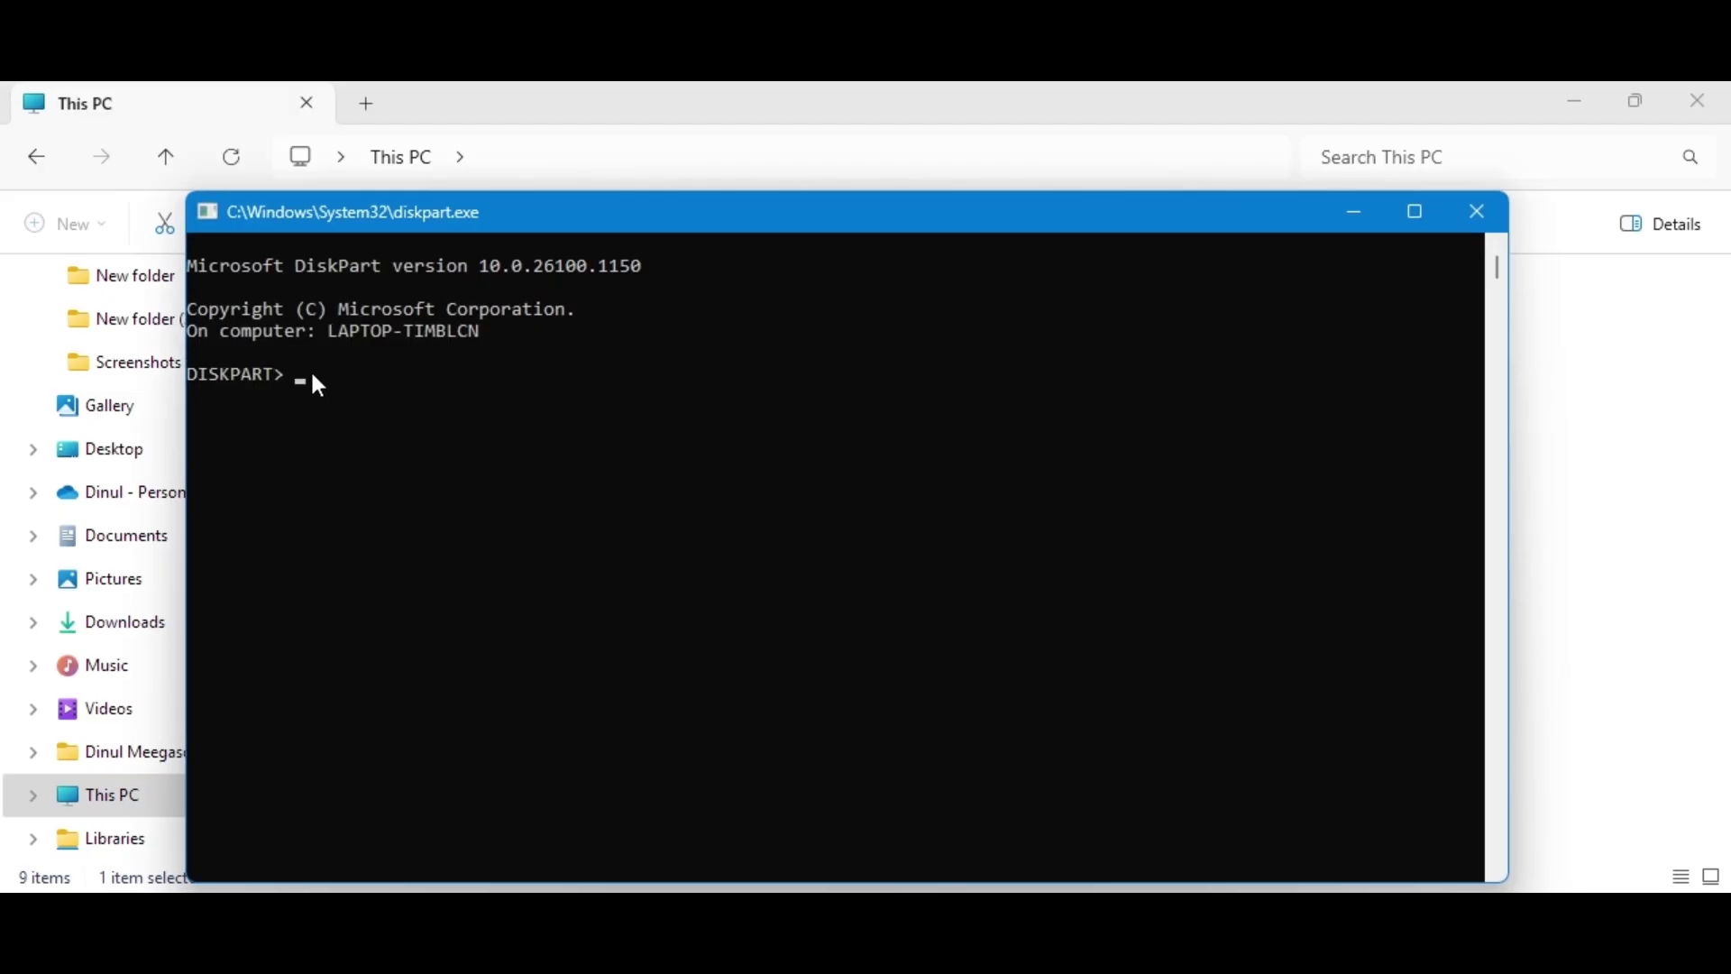
Run 'list disk', then 'select disk 1' to pick the 57 GB USB drive
{"action": "left_click", "coordinate": [314, 379]}
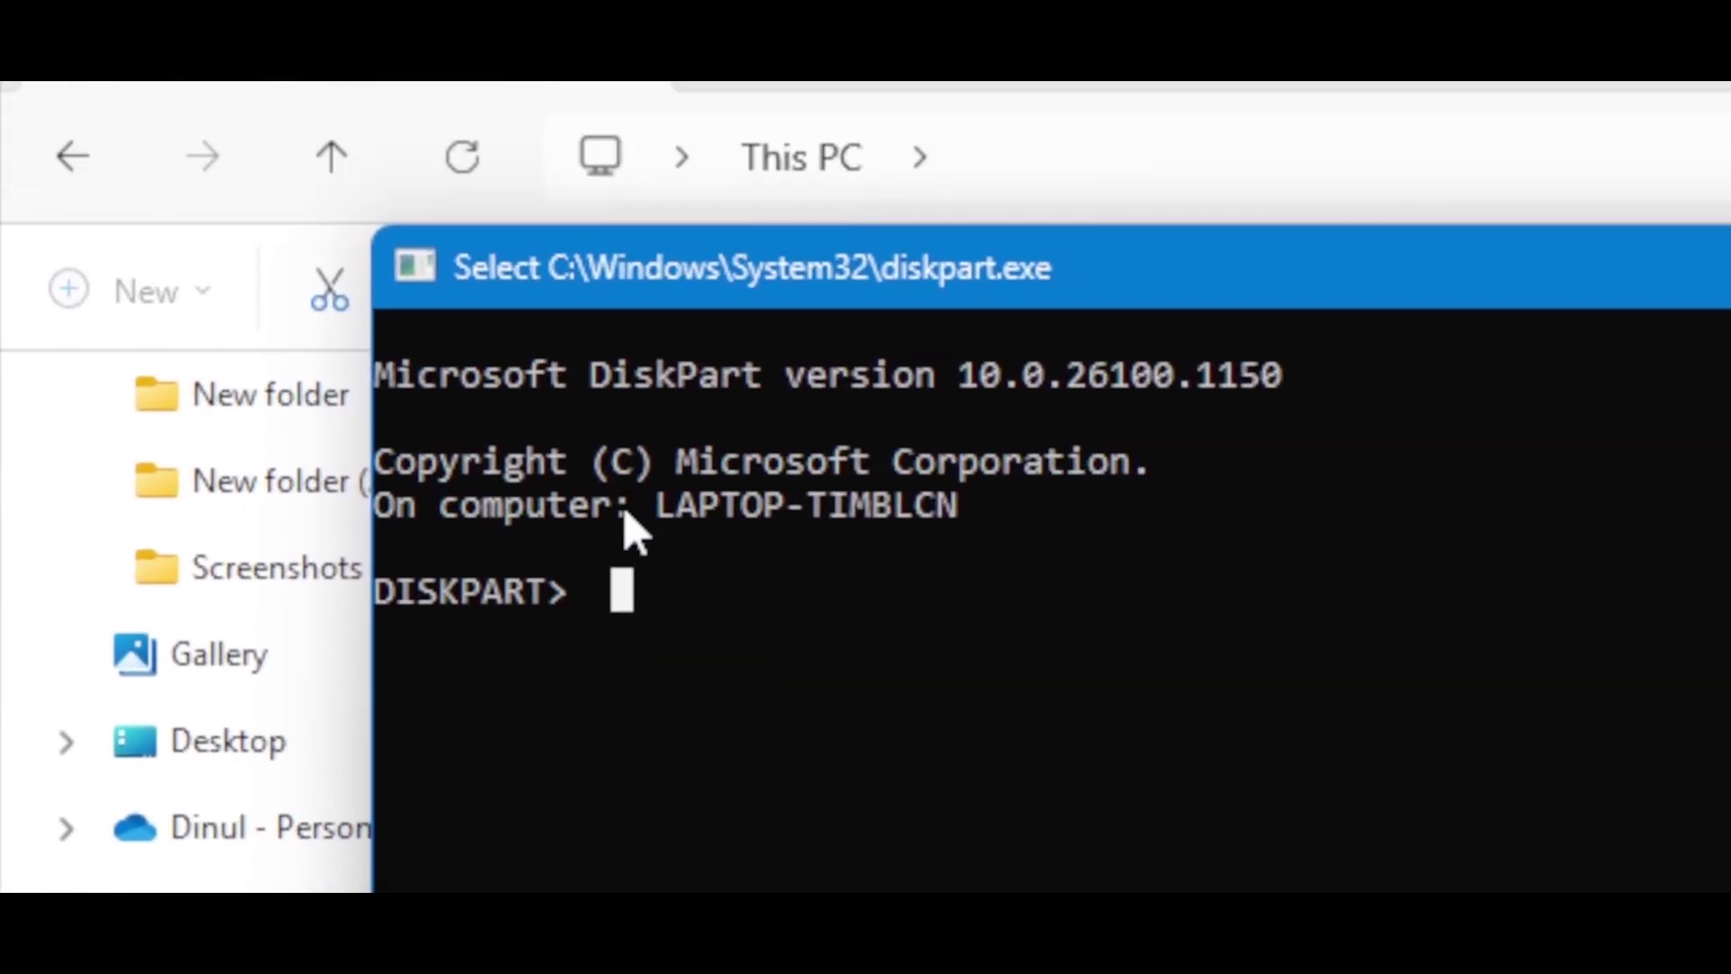
{"action": "key", "text": "Escape"}
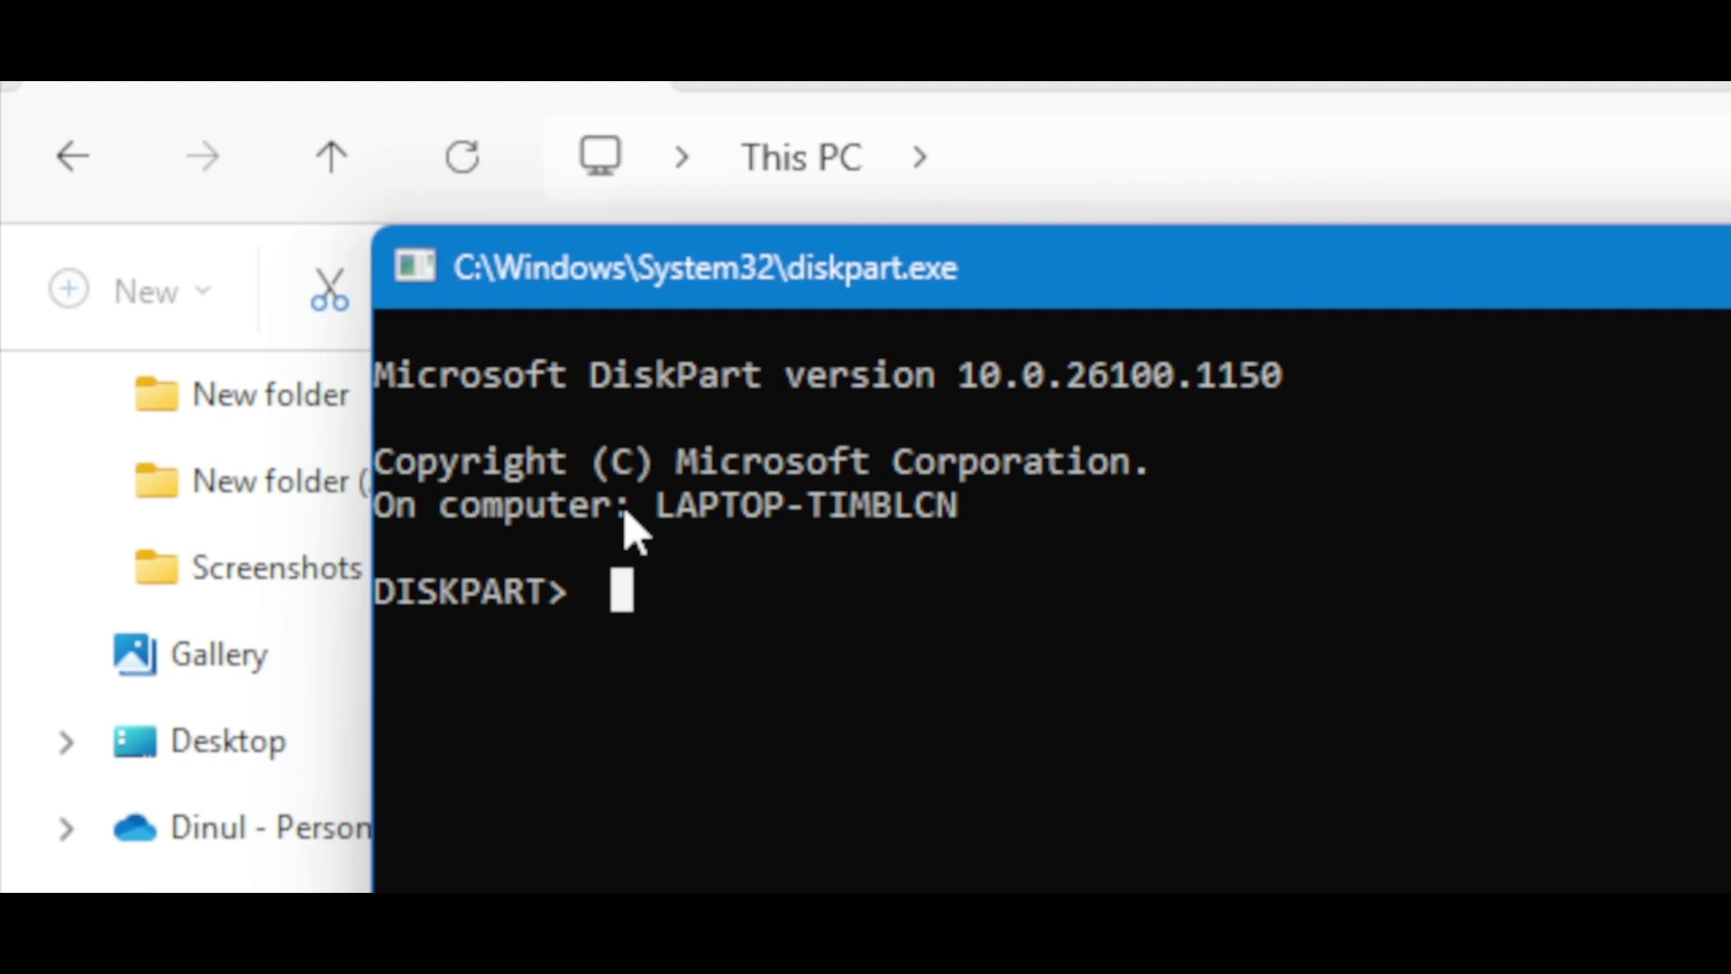
{"action": "type", "text": "list d"}
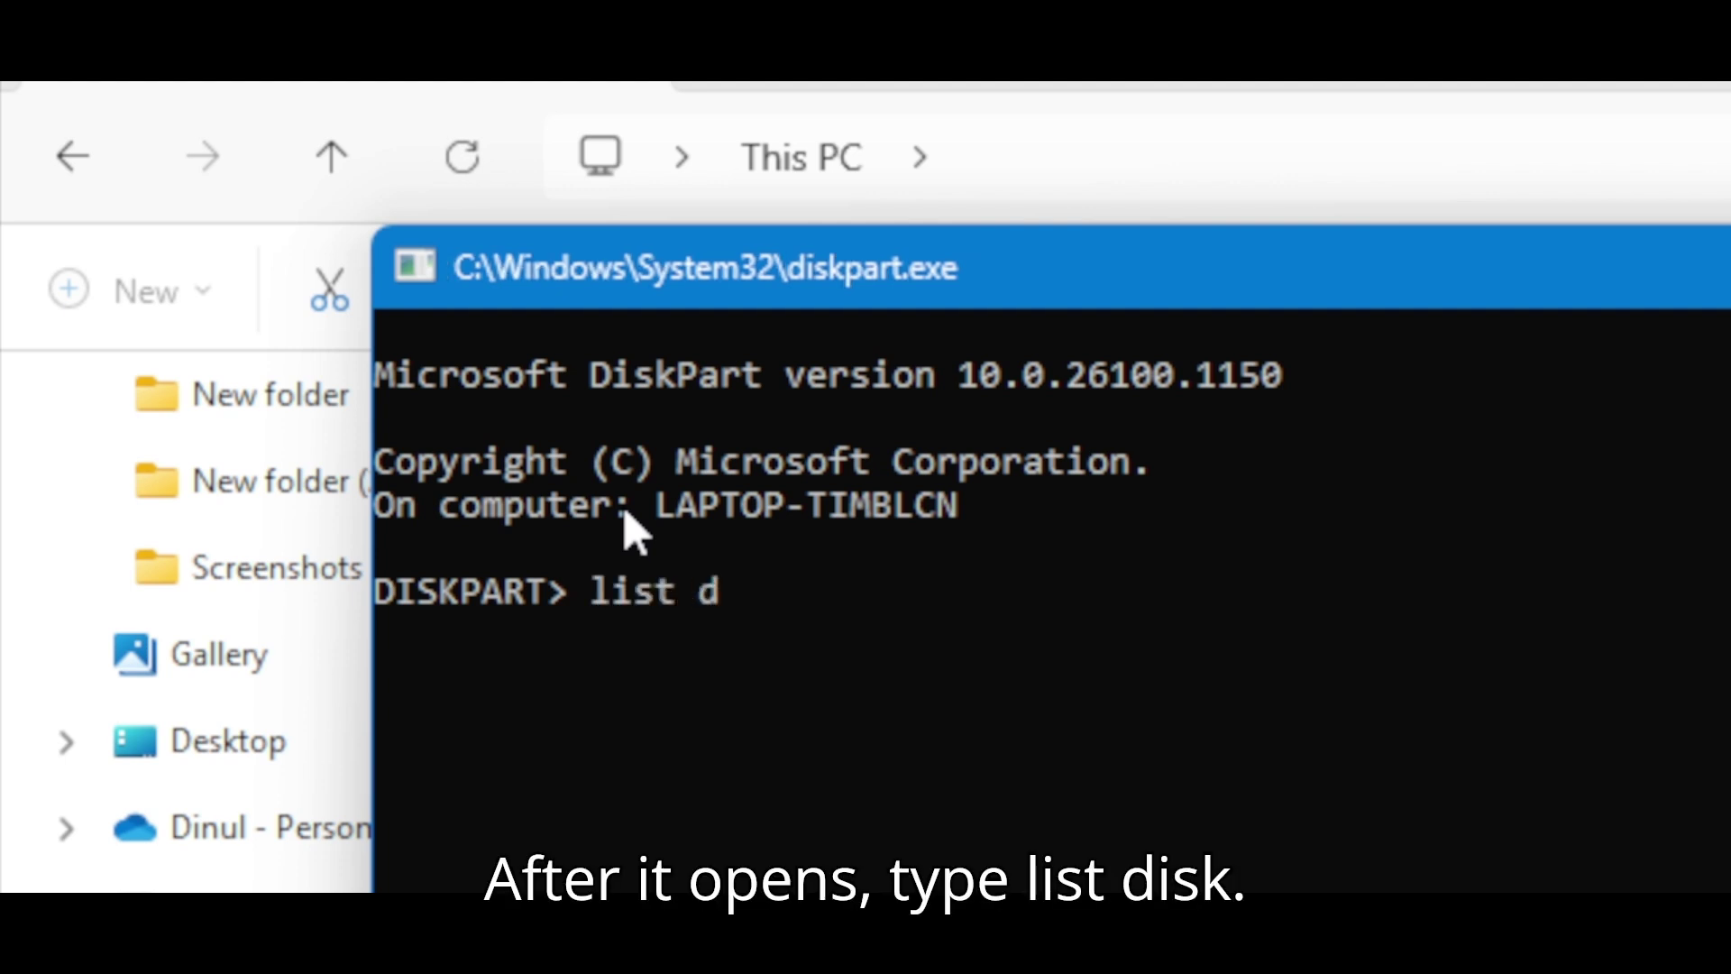
{"action": "type", "text": "isk"}
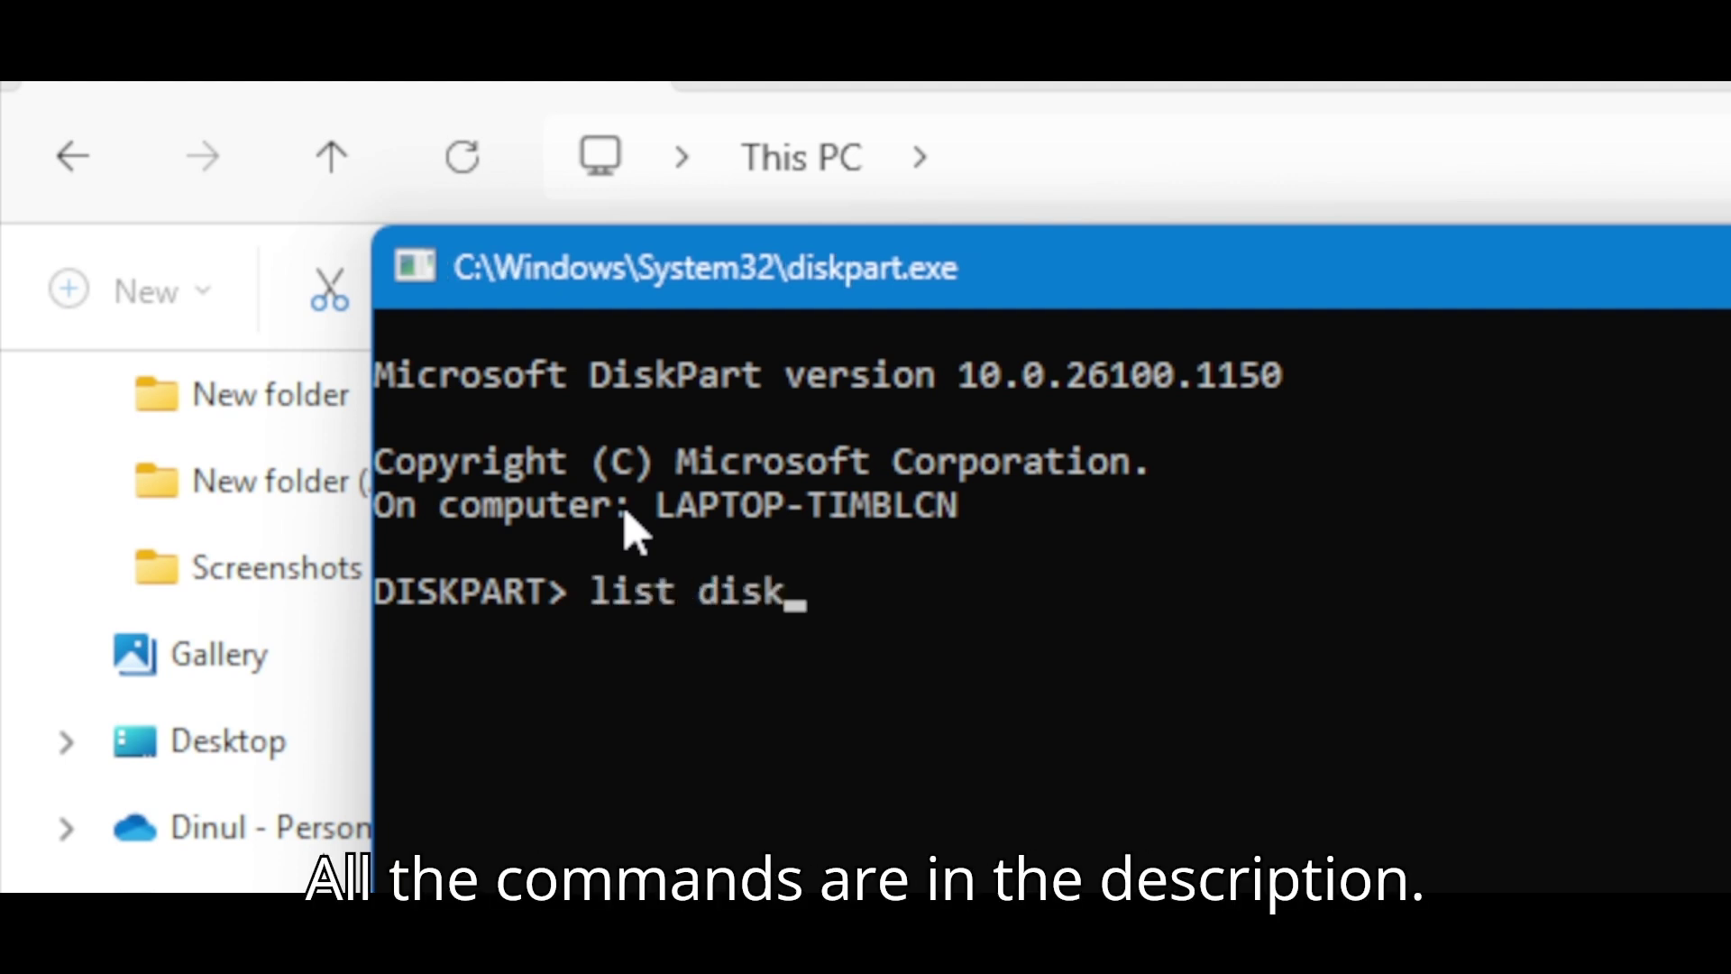
{"action": "key", "text": "Return"}
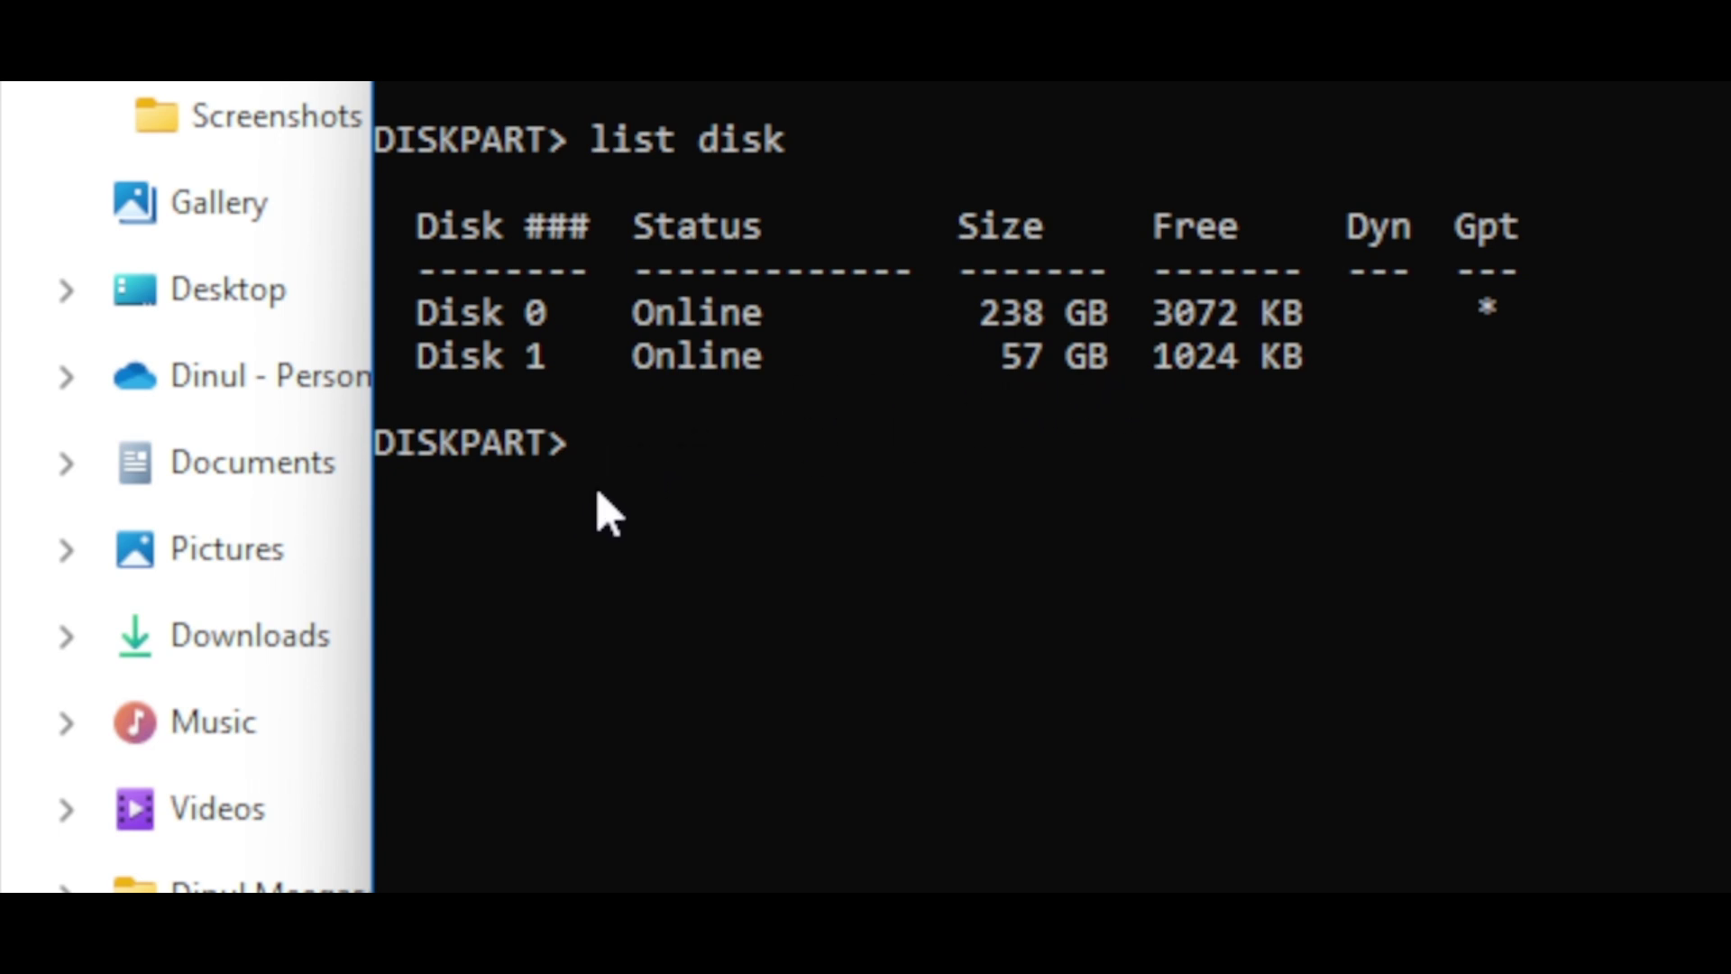
{"action": "type", "text": "se"}
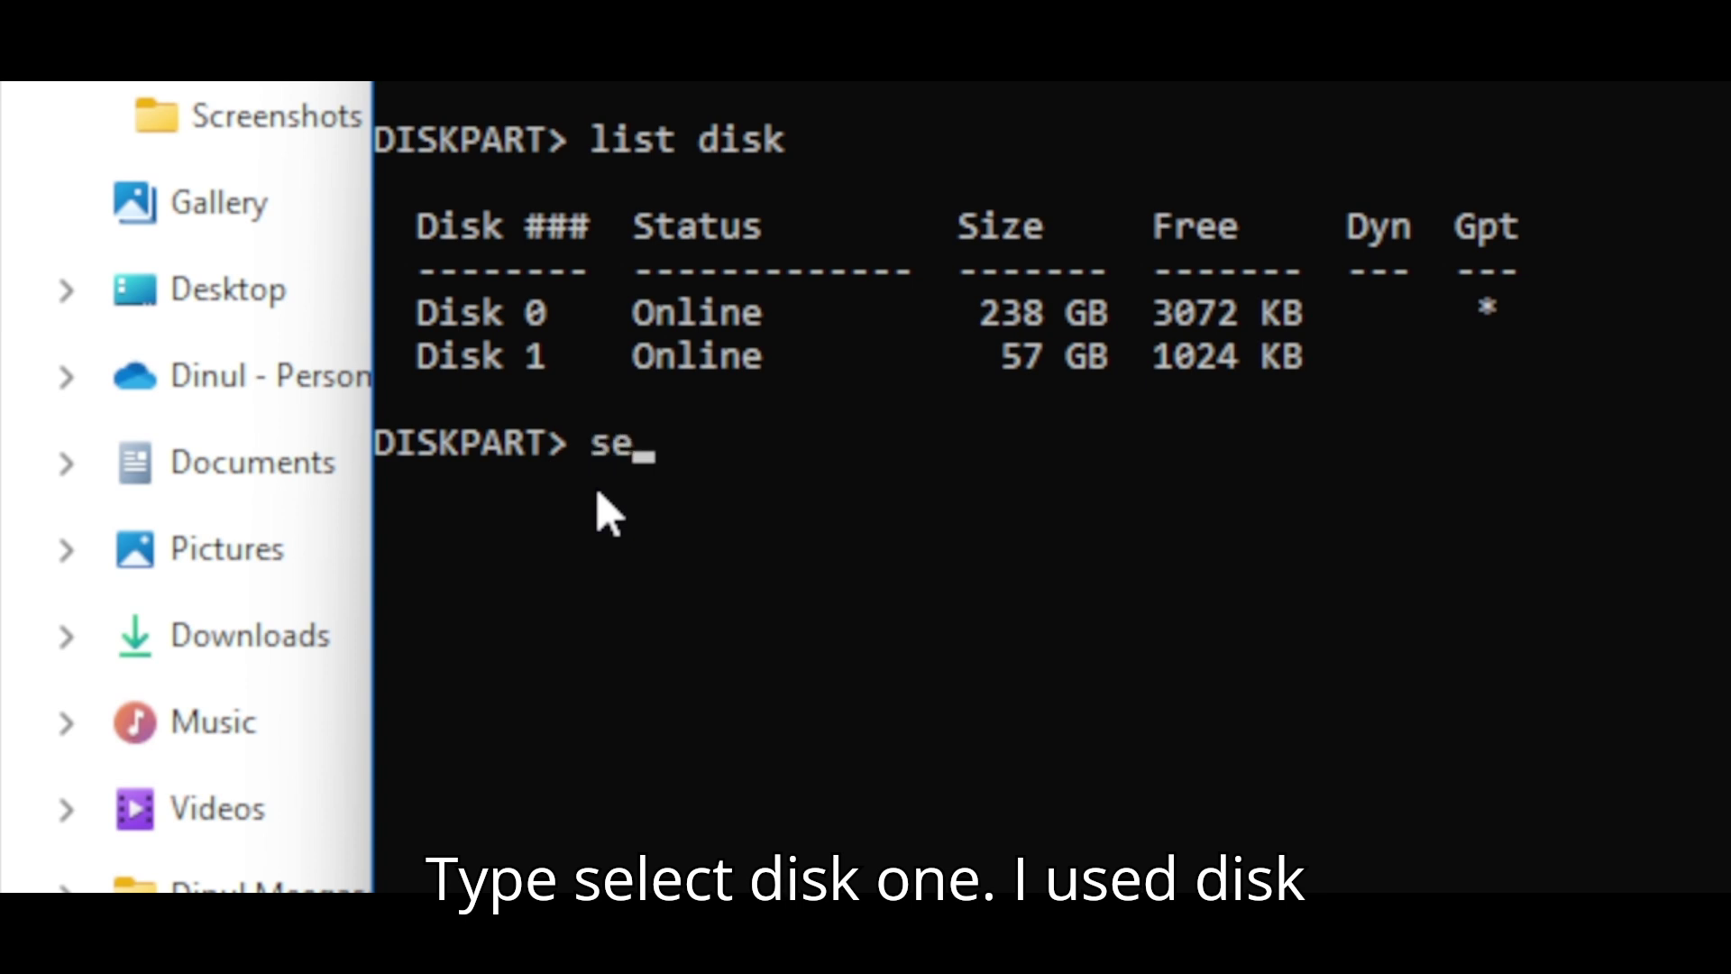
{"action": "type", "text": "lect"}
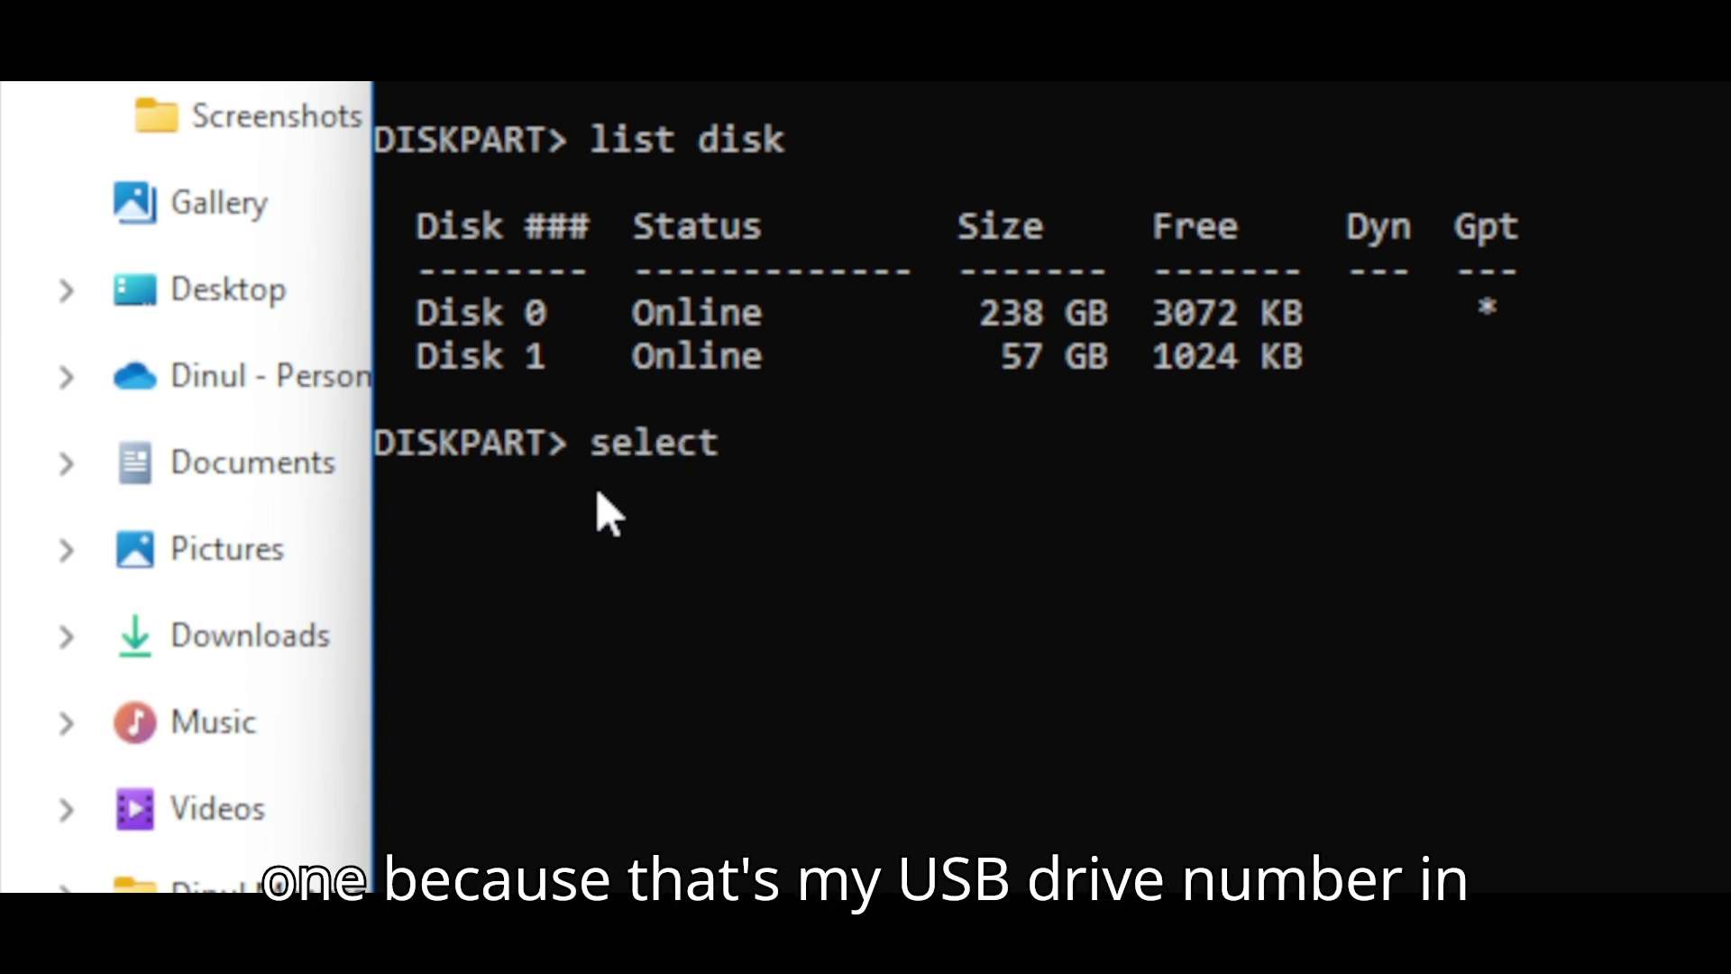
{"action": "type", "text": " disk"}
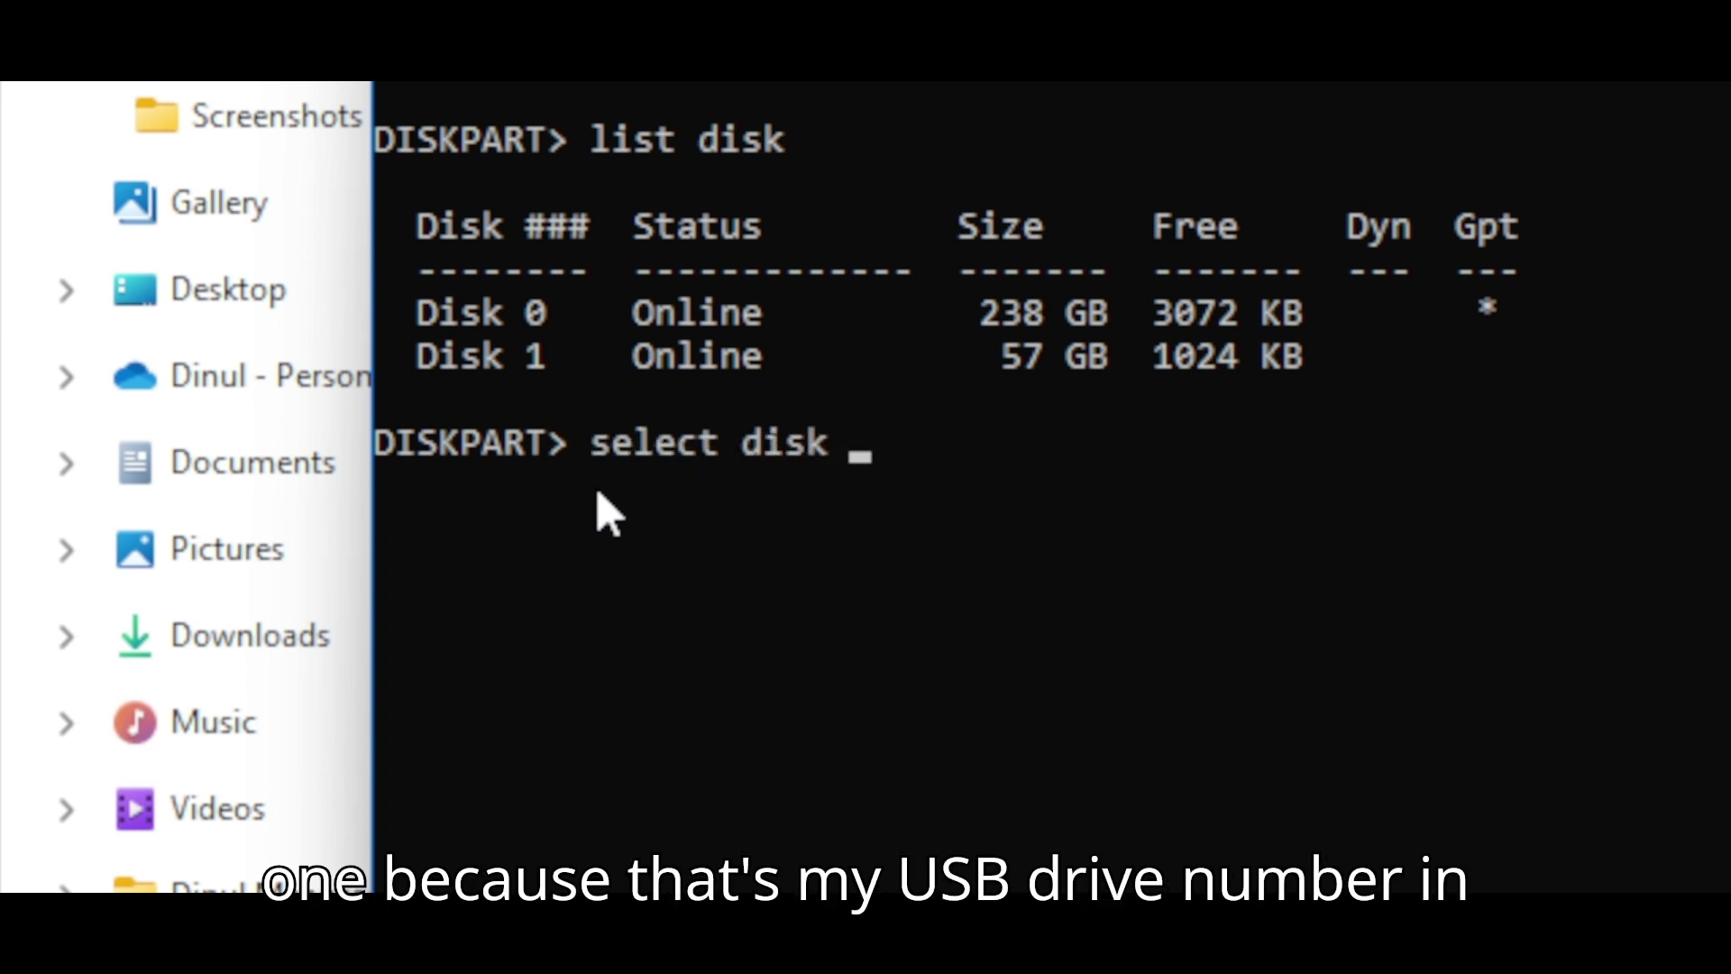
{"action": "type", "text": " 1"}
{"action": "key", "text": "Return"}
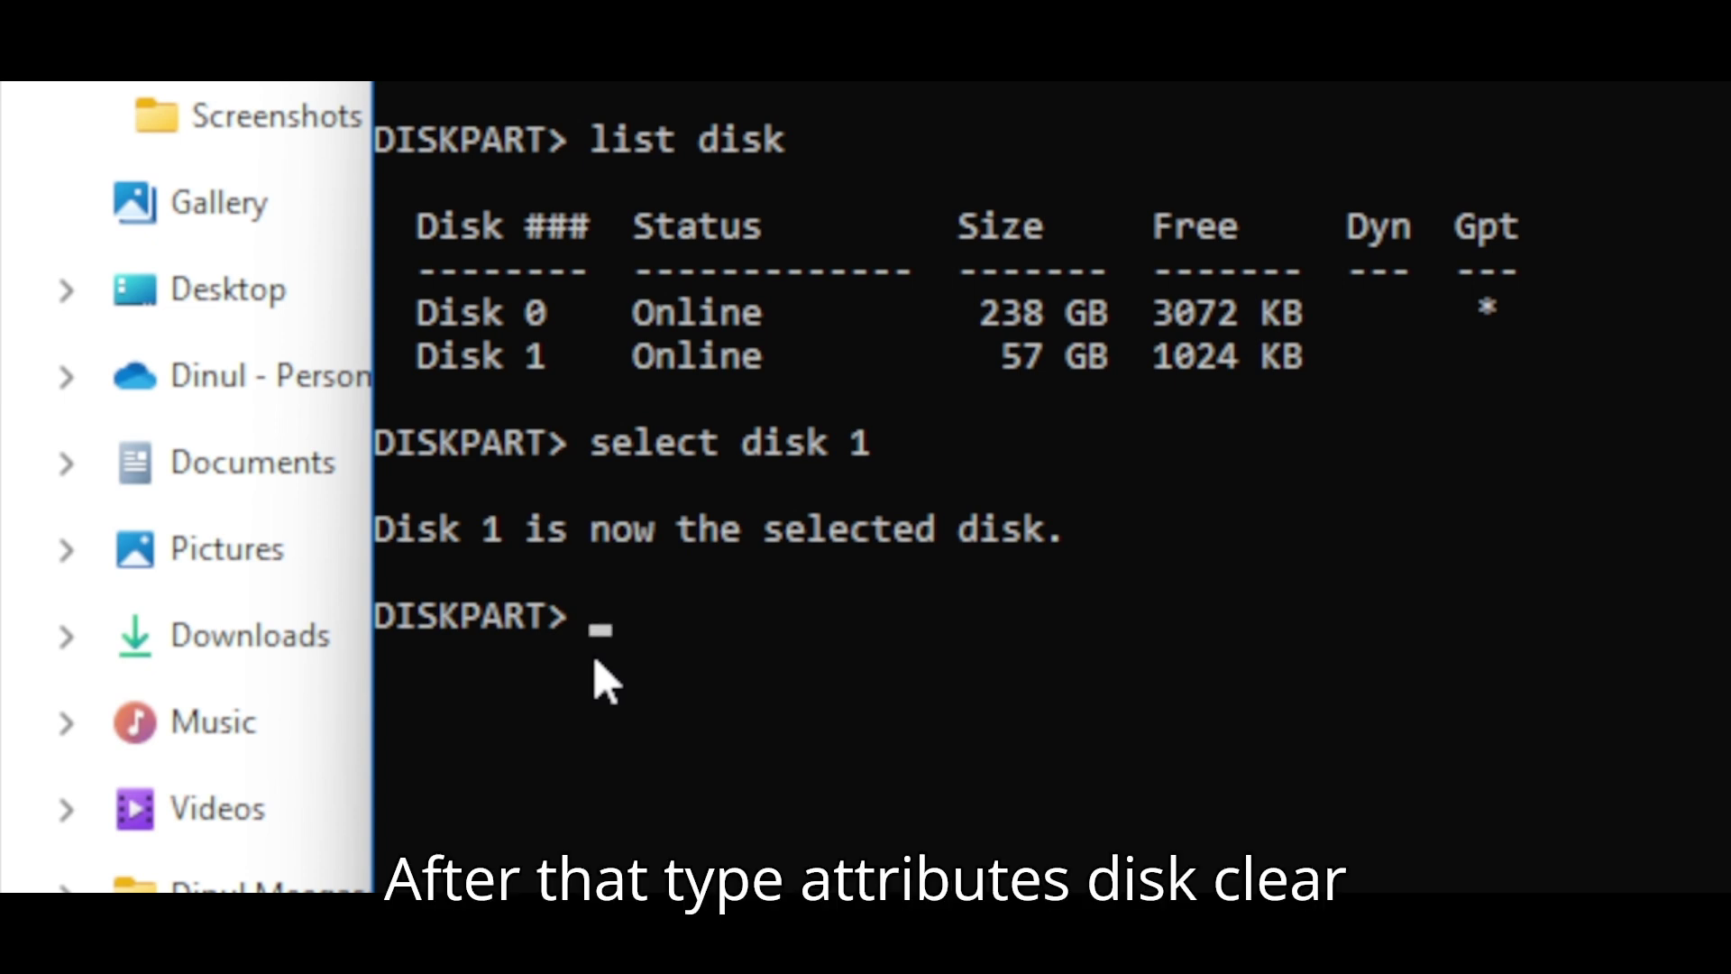
Run 'attributes disk clear readonly' to remove write protection from Disk 1
{"action": "type", "text": "attri"}
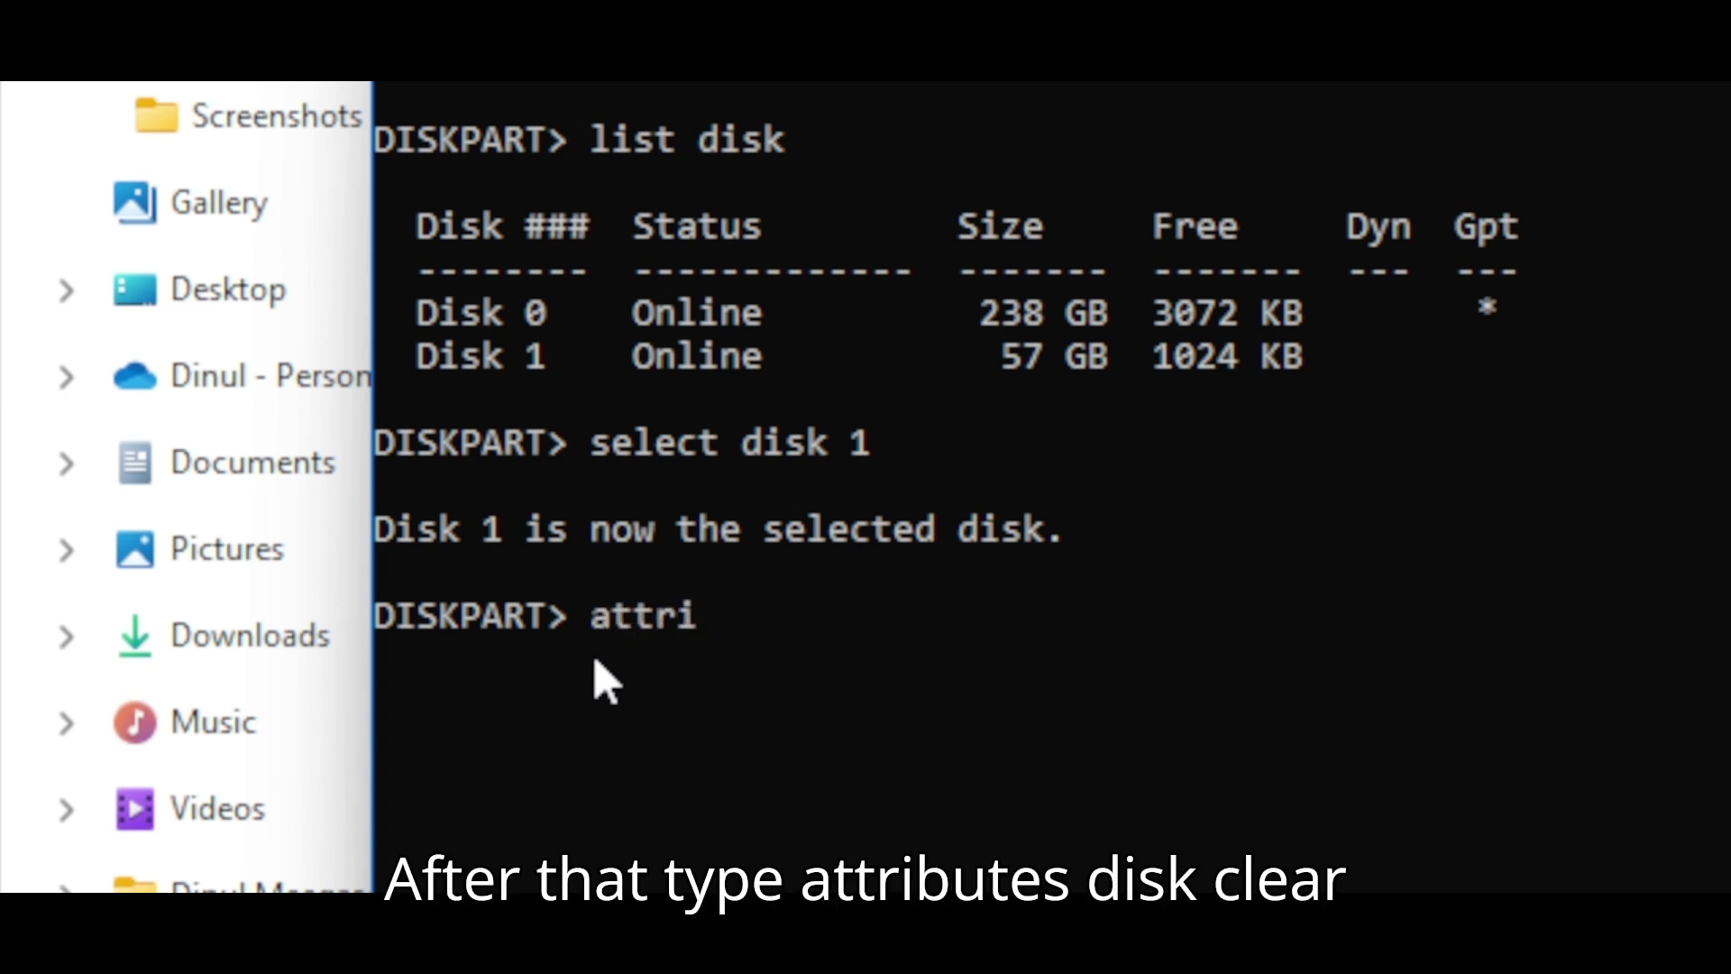
{"action": "type", "text": "butes"}
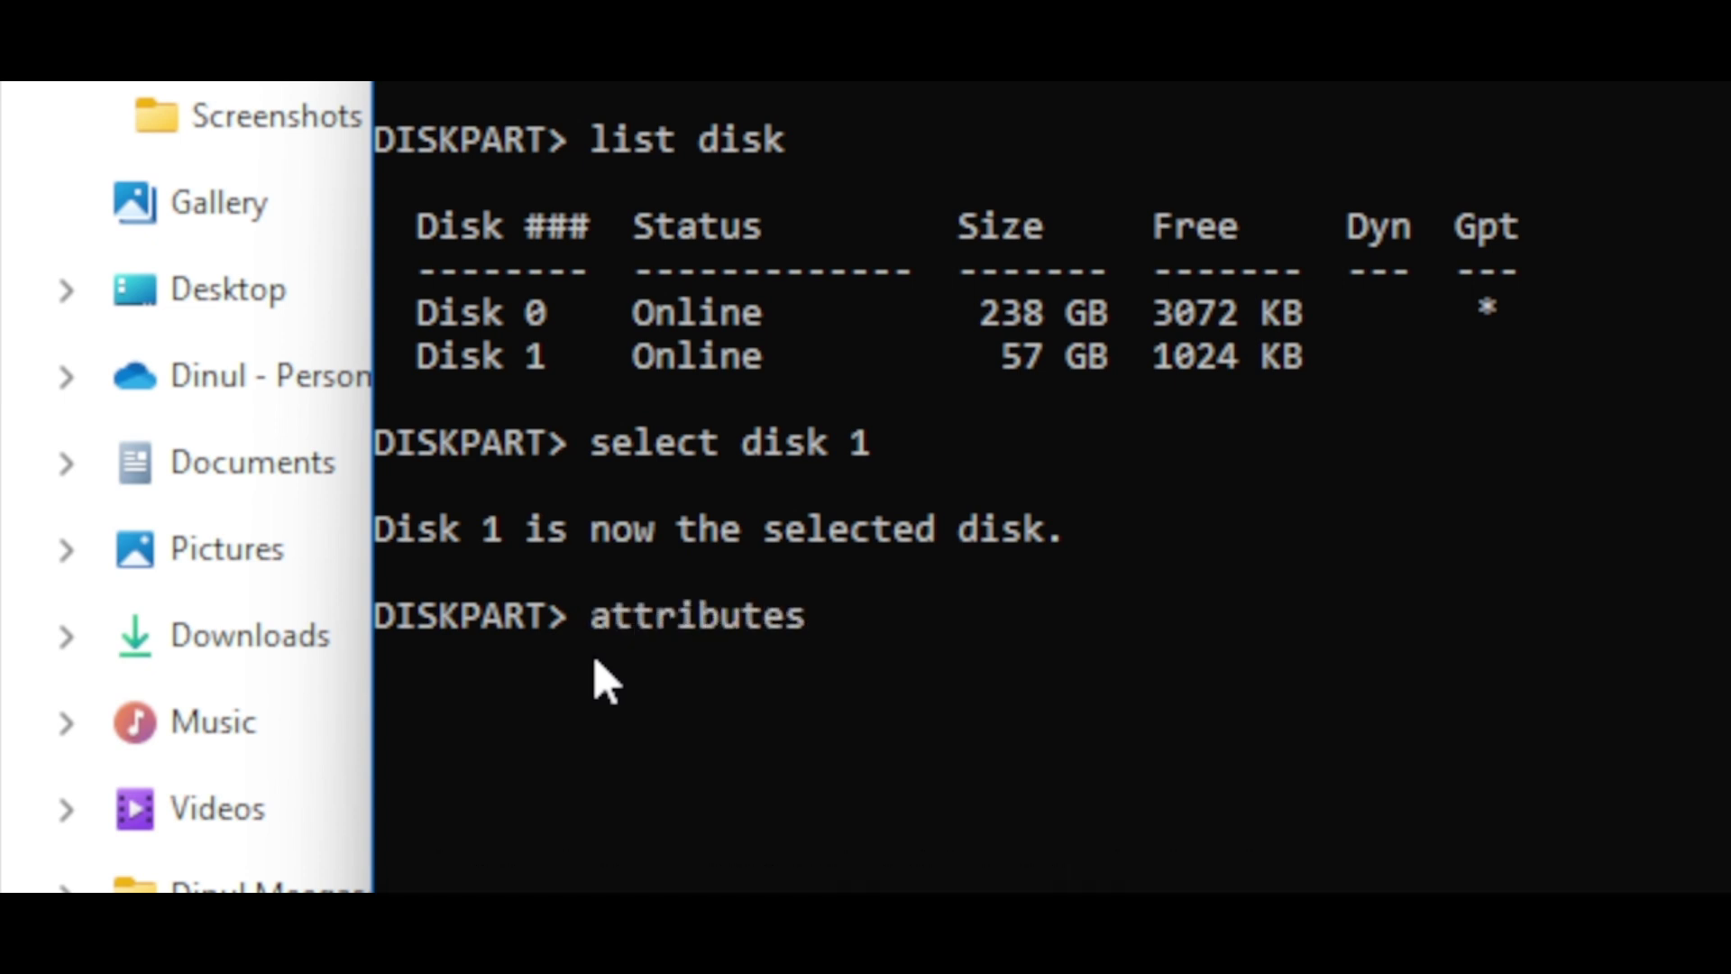
{"action": "type", "text": " disk clea"}
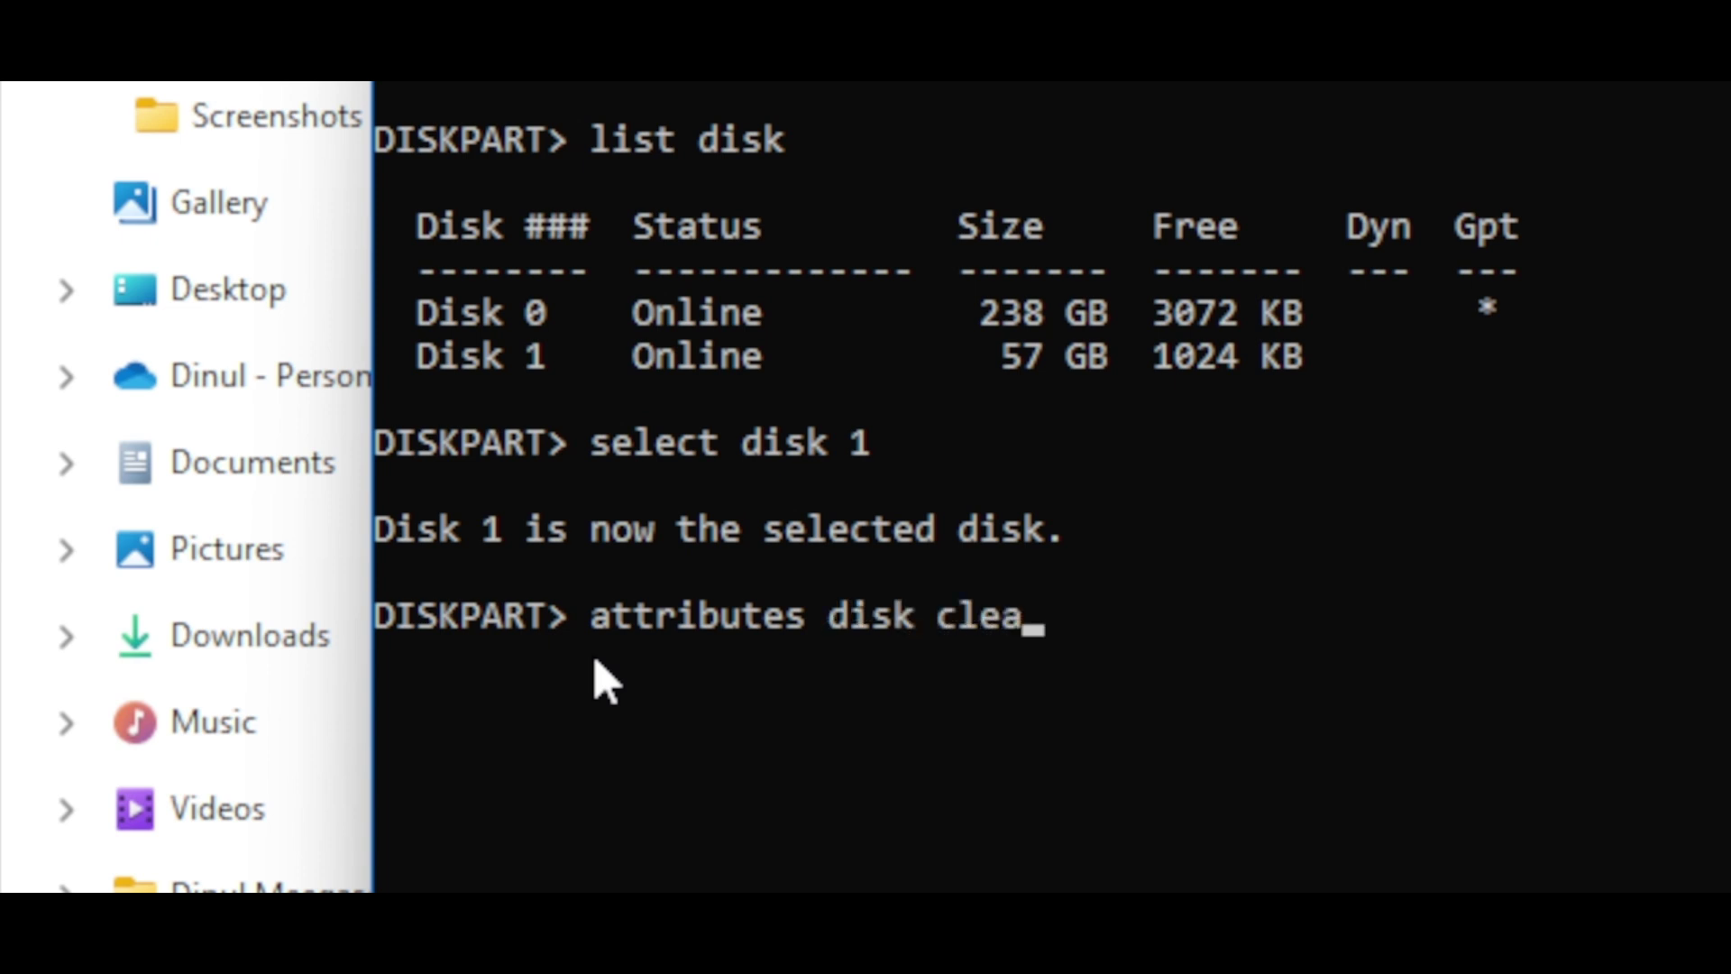
{"action": "type", "text": "r read"}
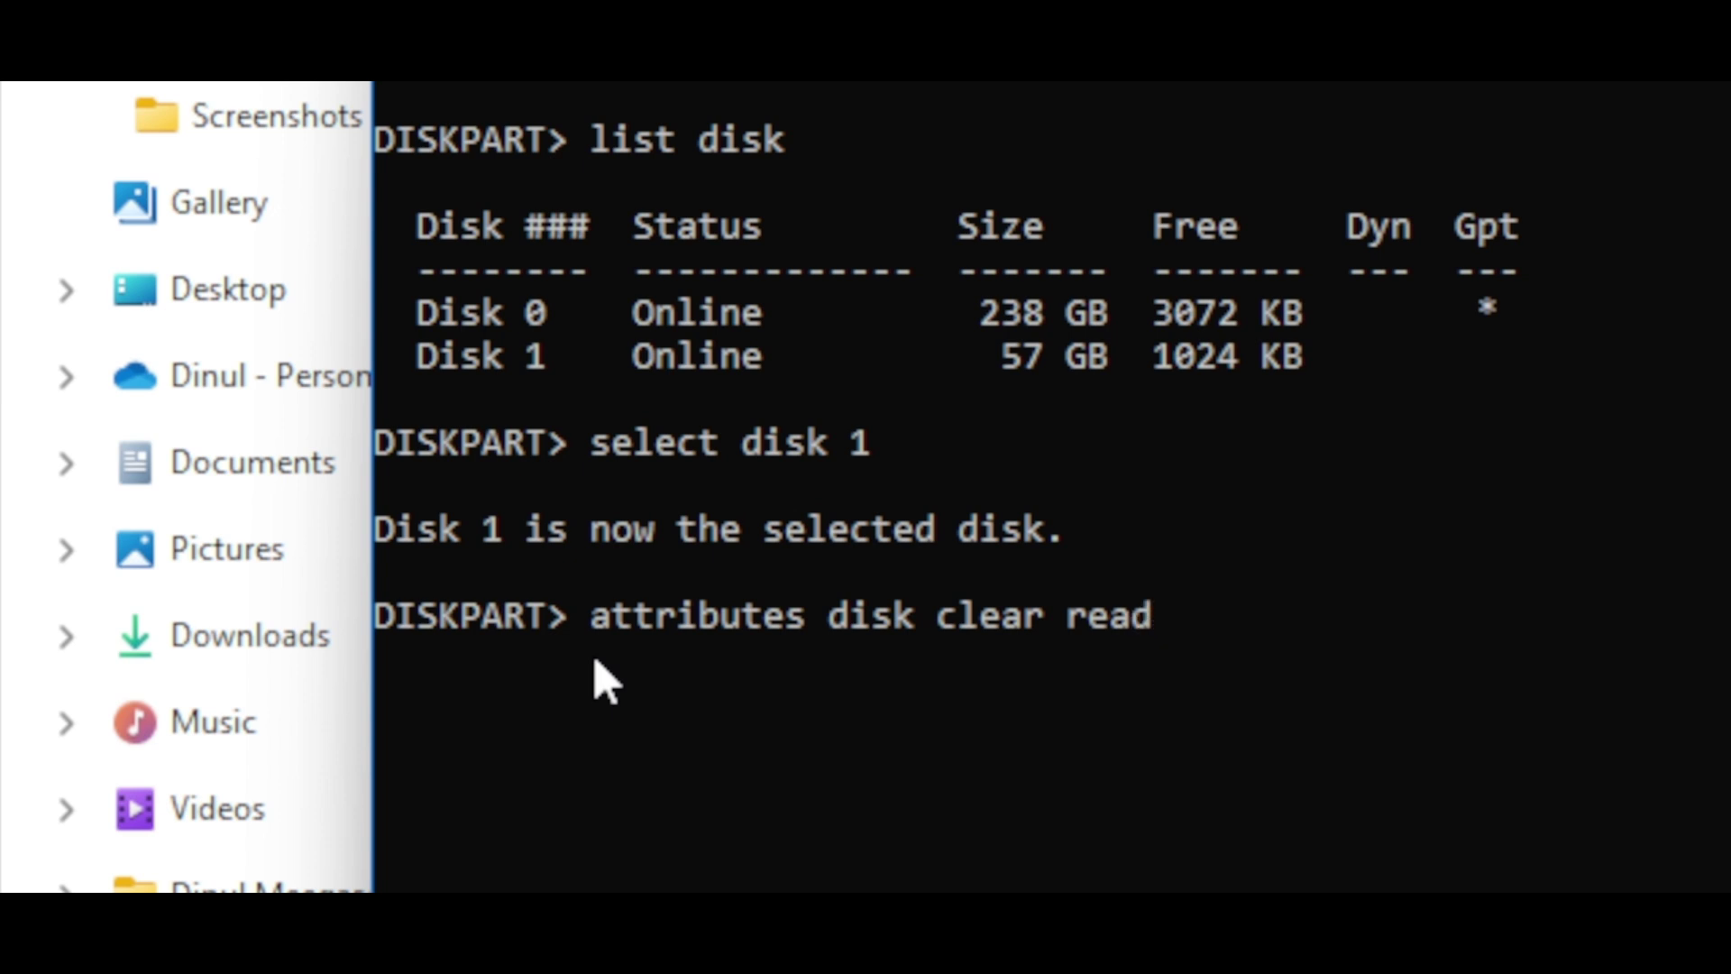
{"action": "type", "text": "only"}
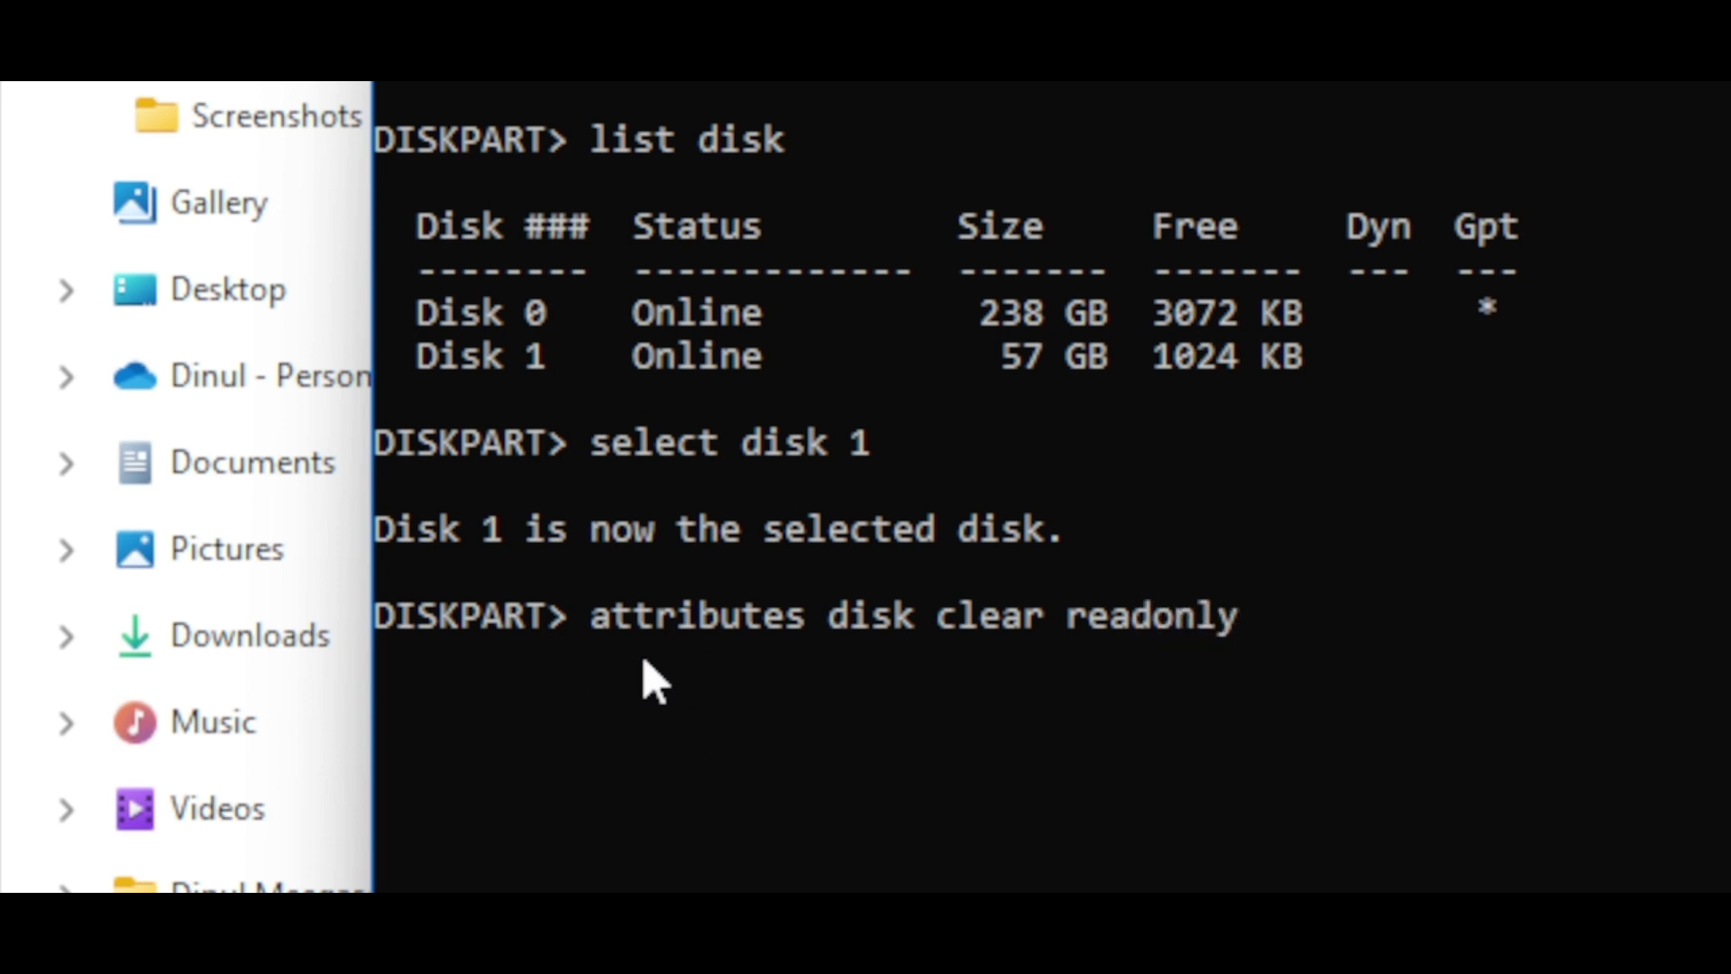
{"action": "key", "text": "Return"}
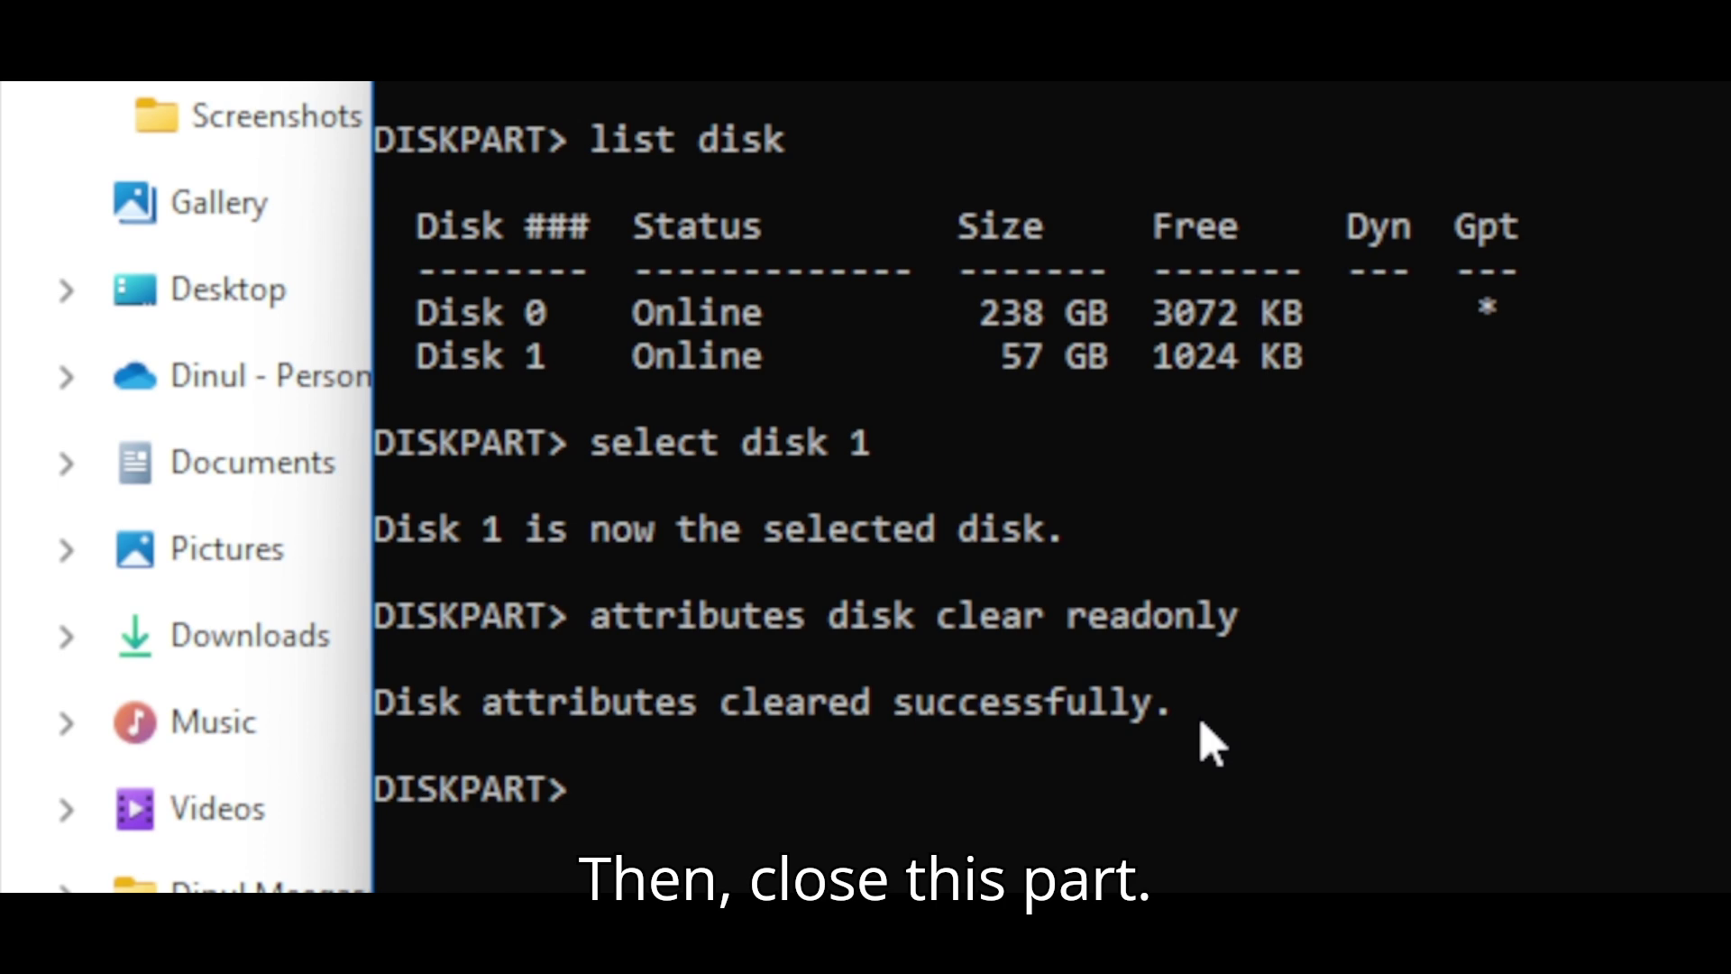
{"action": "key", "text": "Up"}
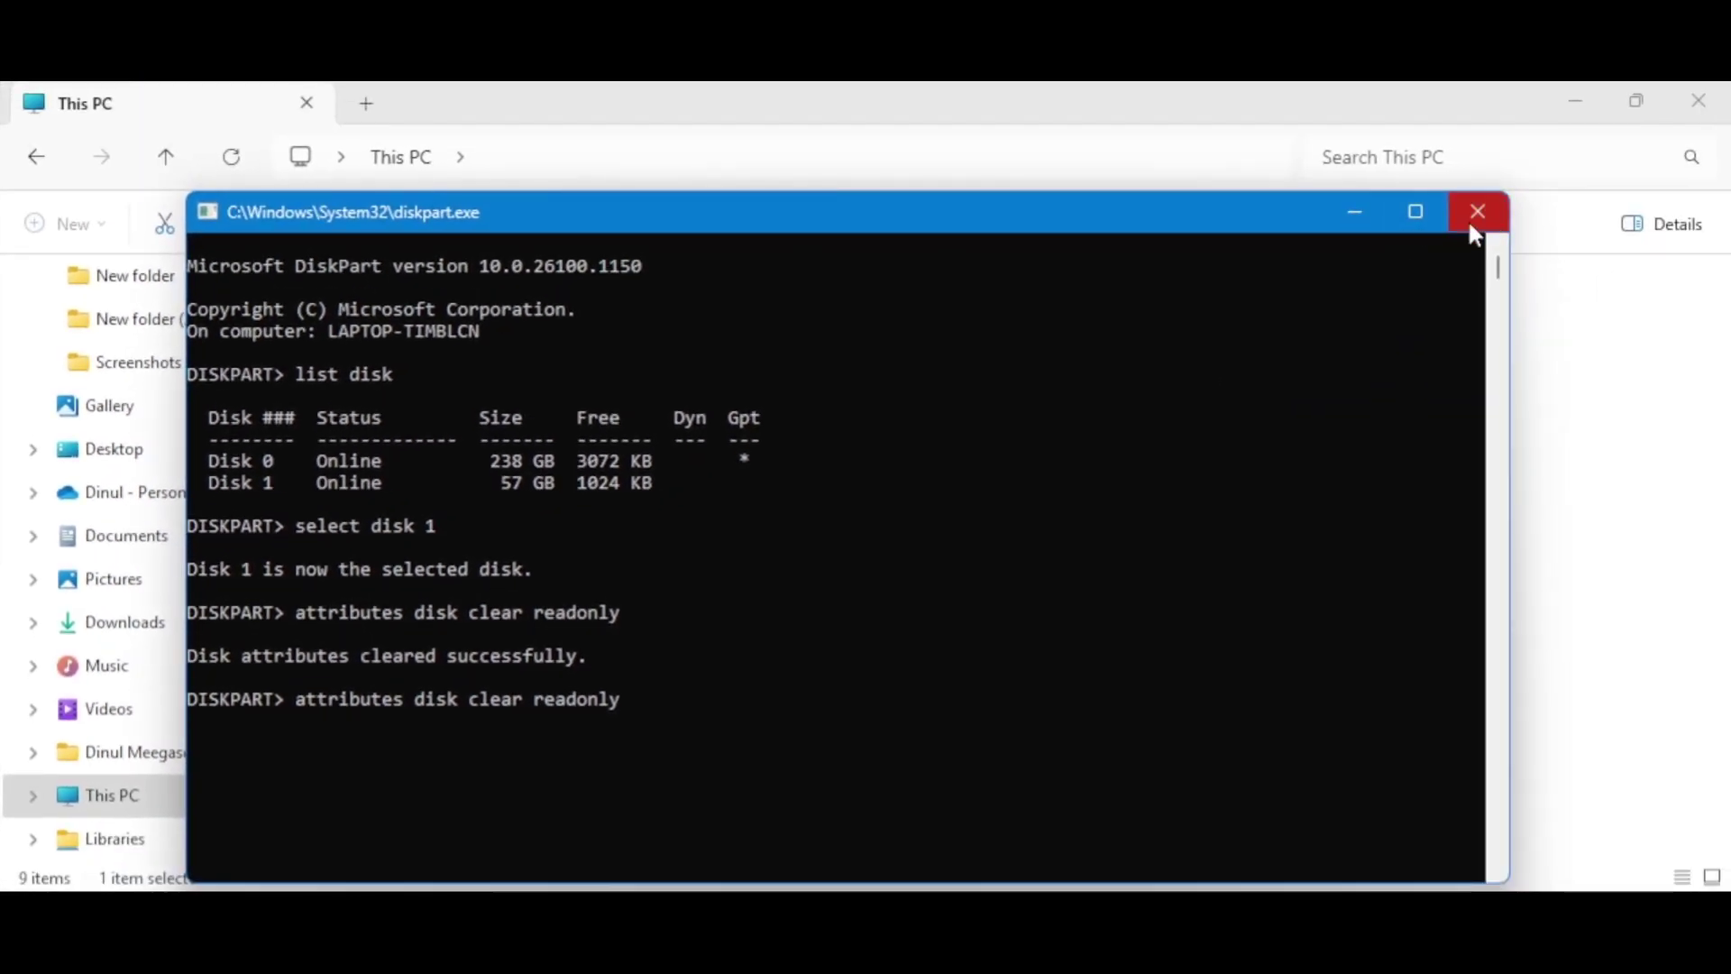
Close DiskPart and create New folder (3) on USB drive (E:), then go back to This PC
{"action": "left_click", "coordinate": [1483, 210]}
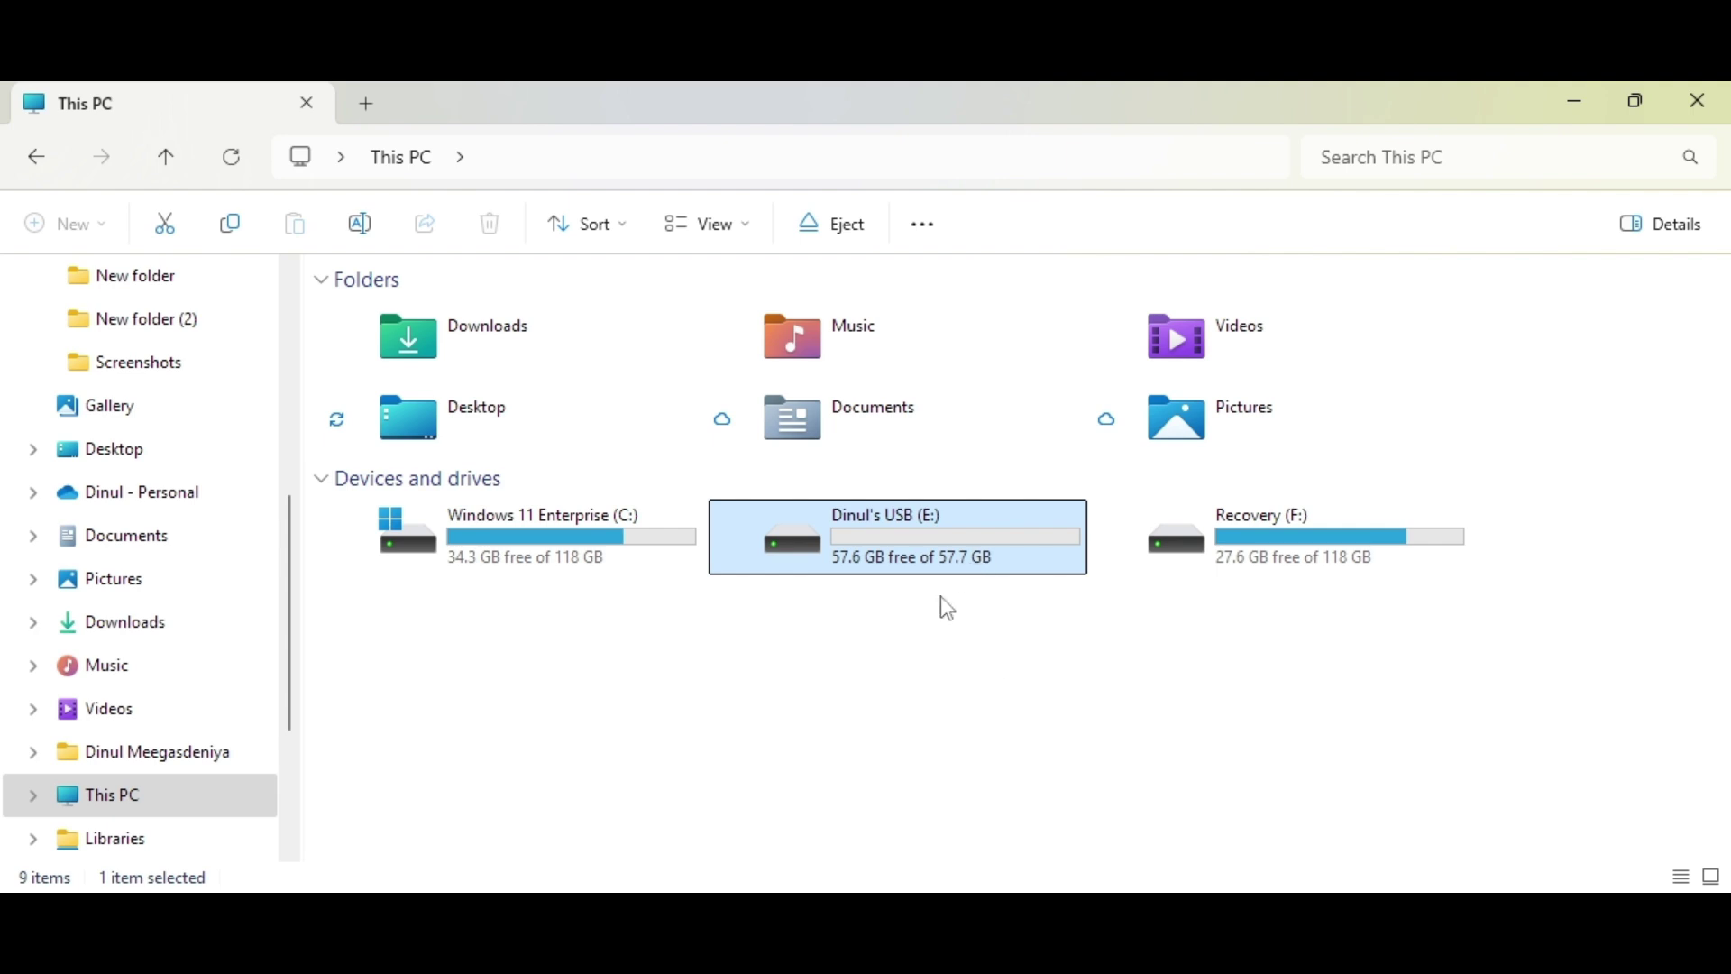
{"action": "double_click", "coordinate": [1014, 550]}
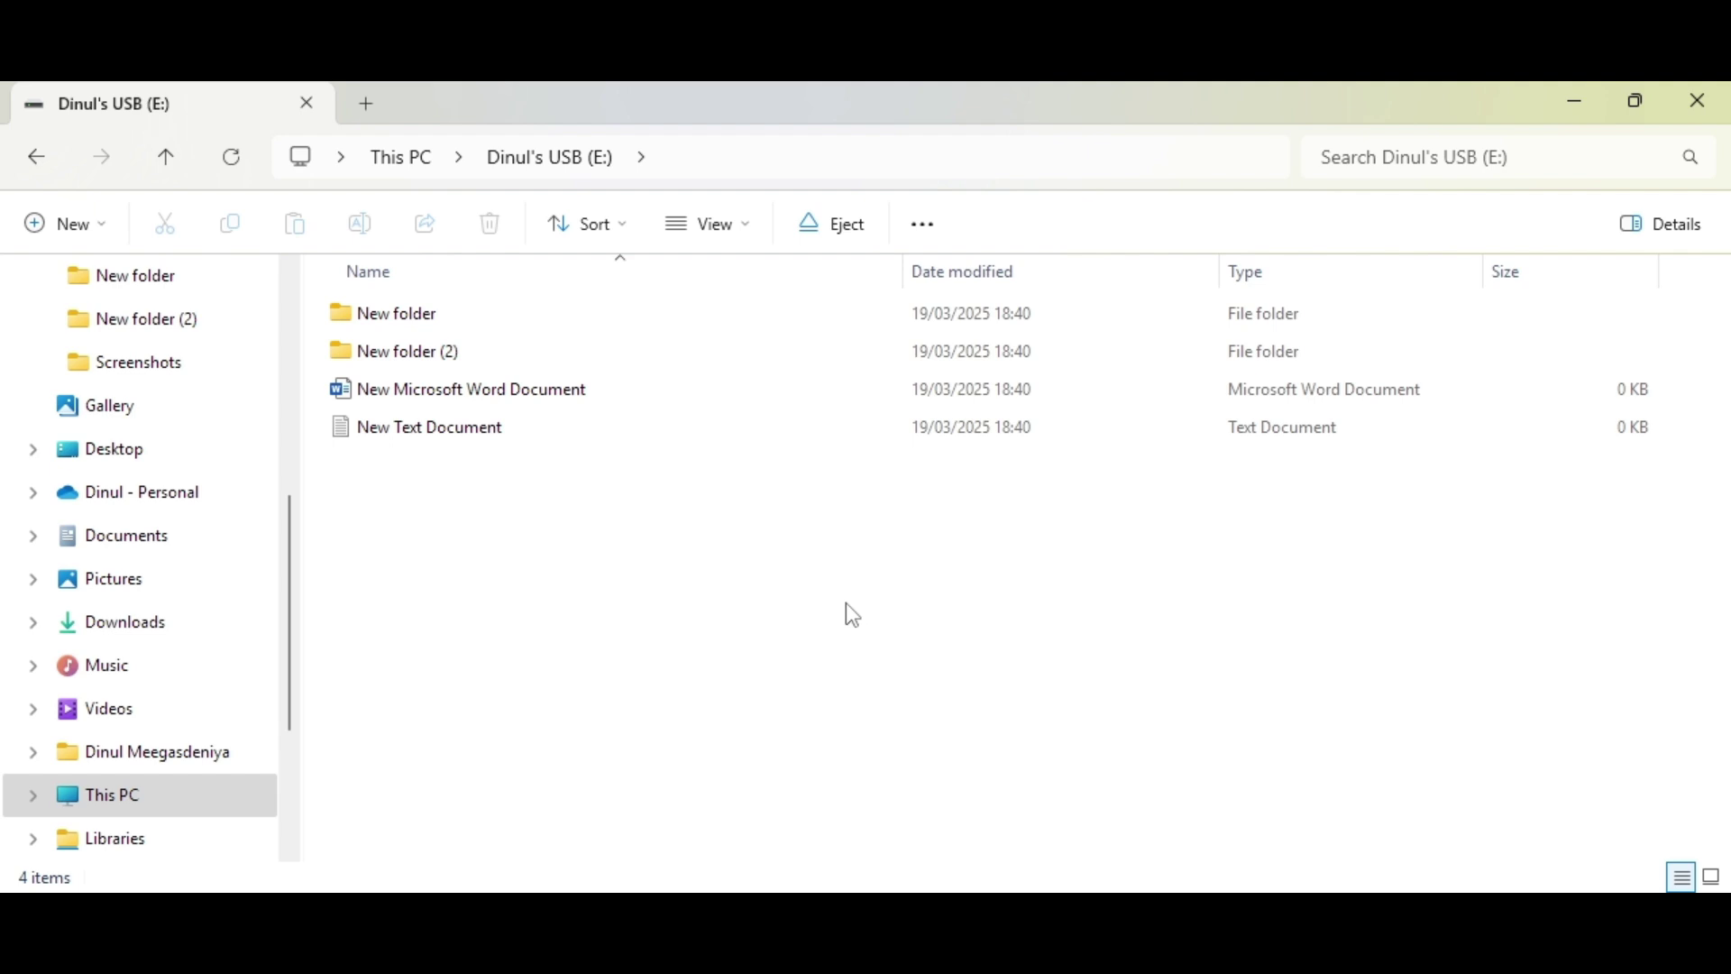
{"action": "left_click", "coordinate": [478, 442]}
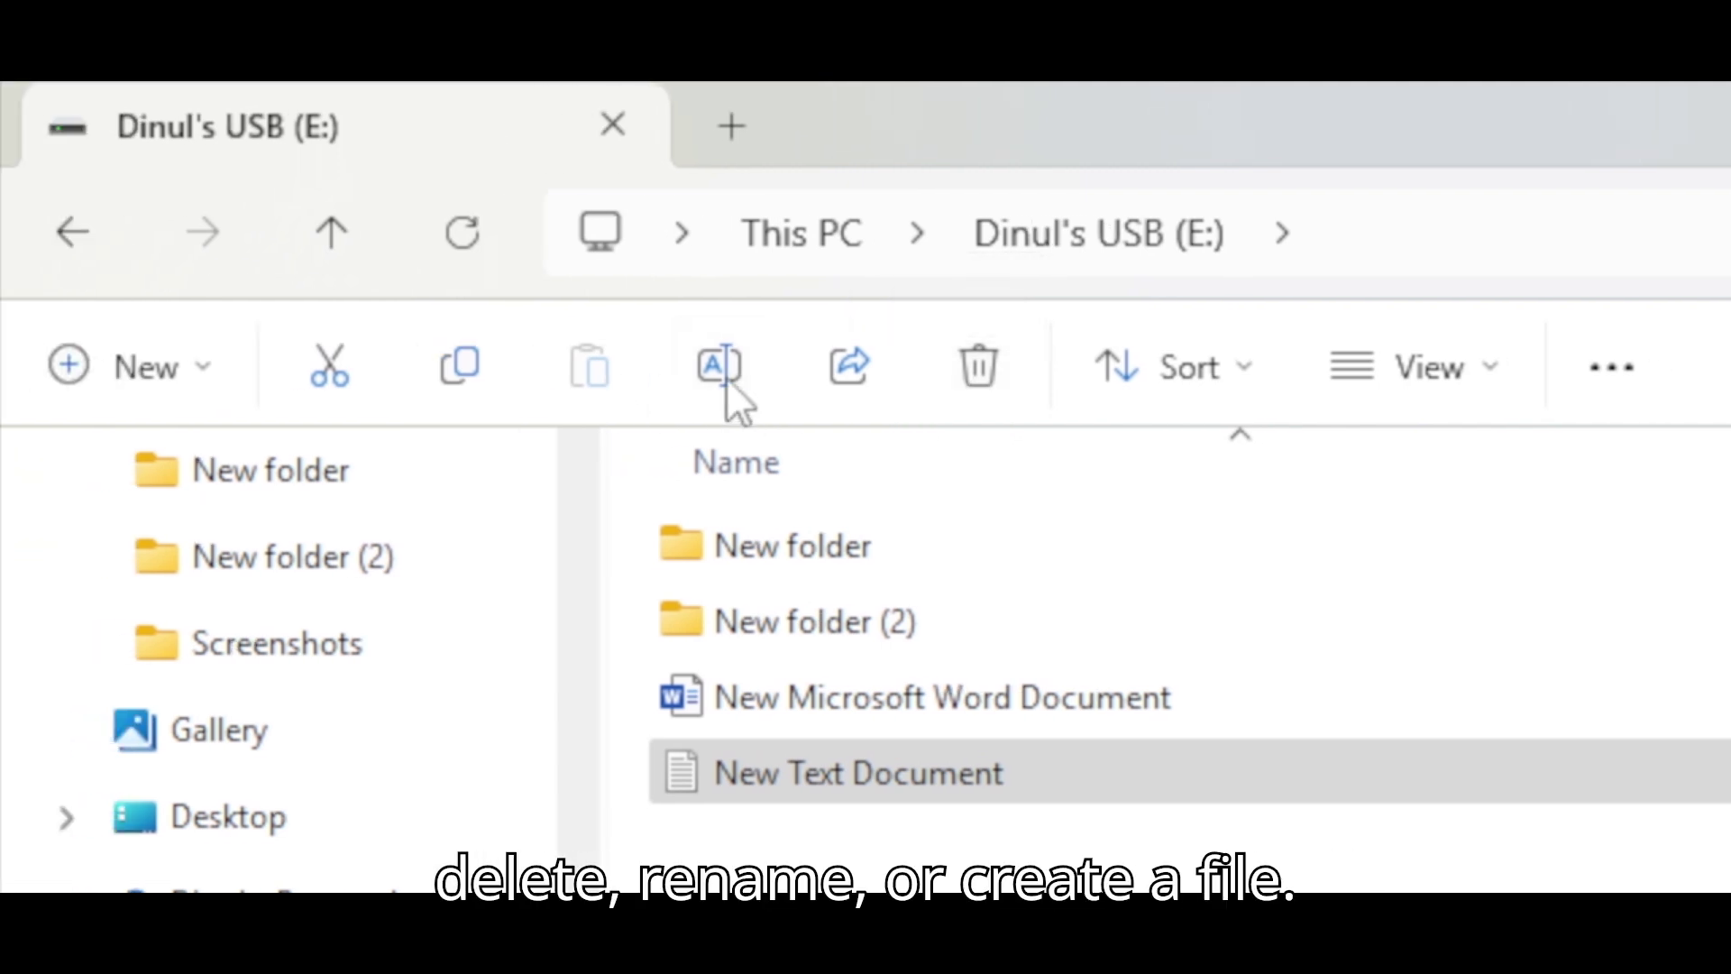
{"action": "left_click", "coordinate": [150, 366]}
{"action": "left_click", "coordinate": [186, 502]}
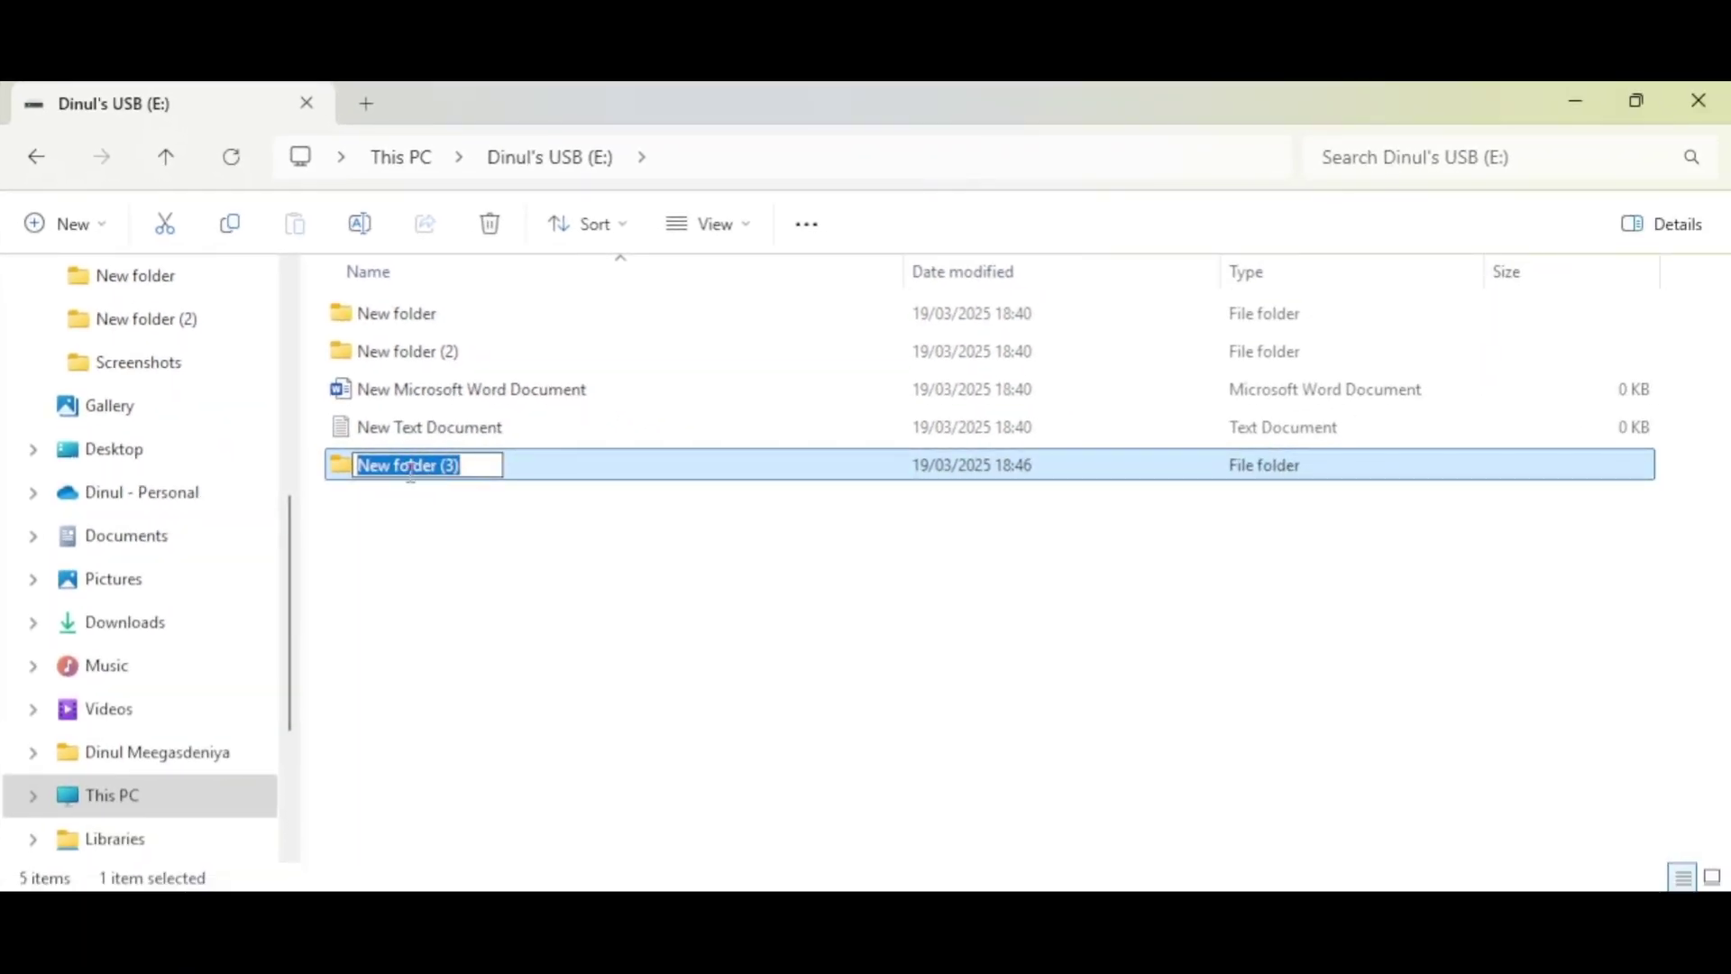
{"action": "left_click", "coordinate": [560, 538]}
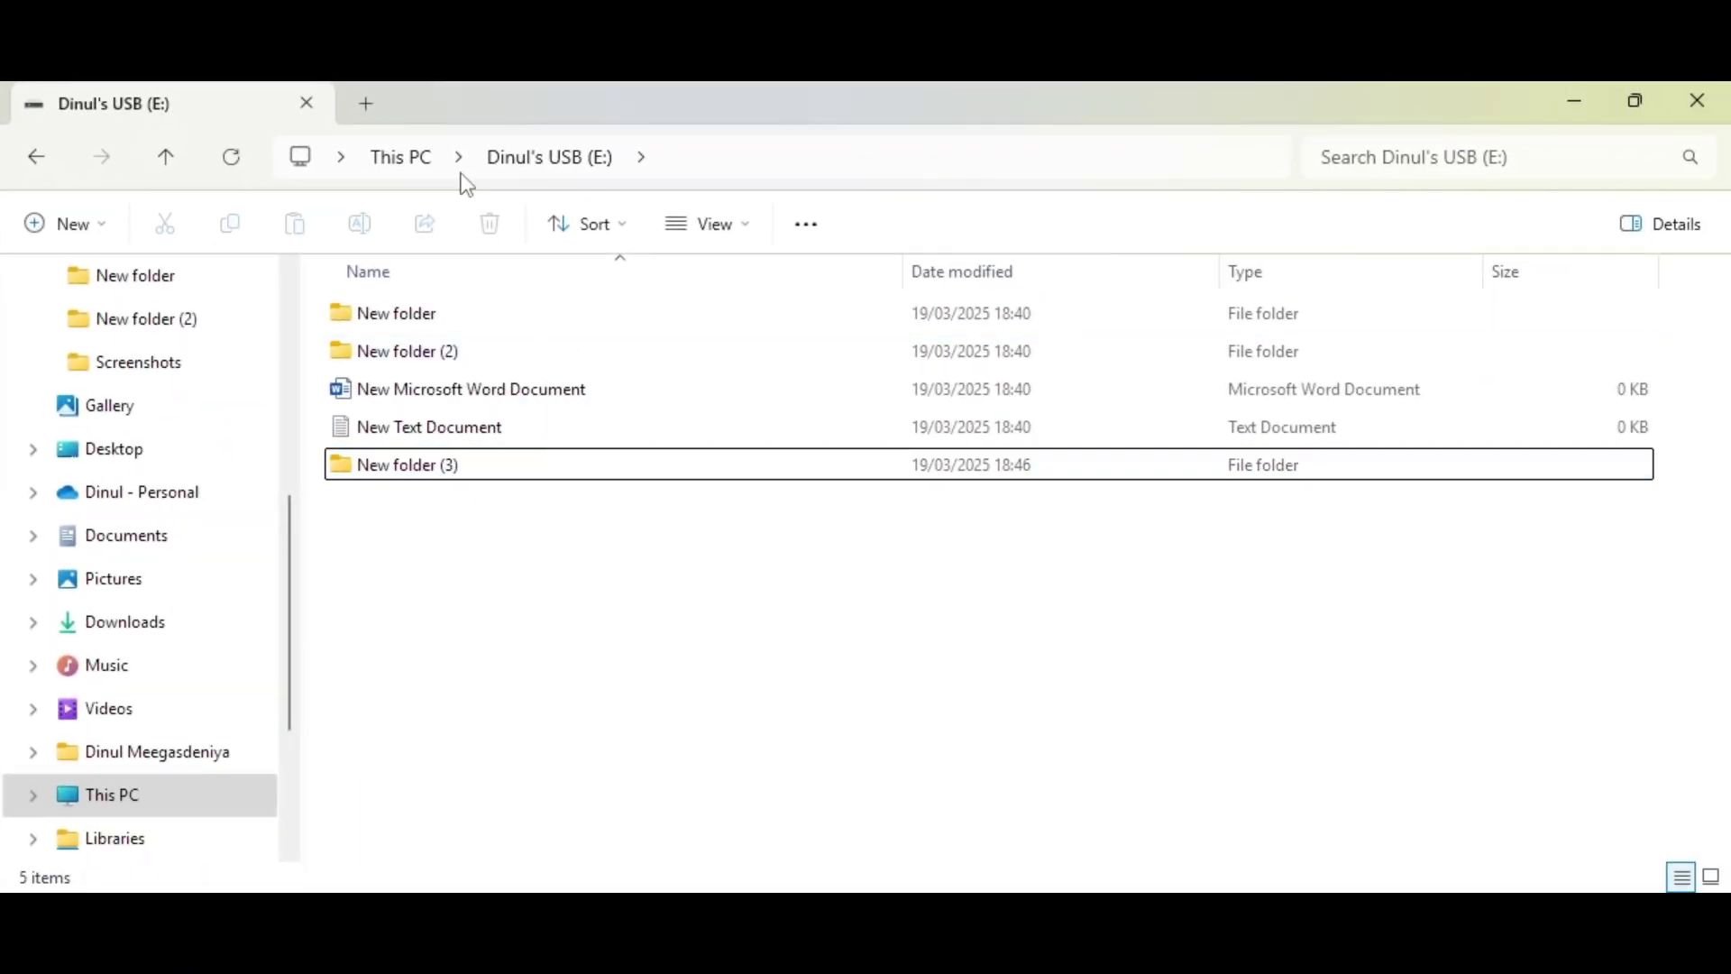
{"action": "left_click", "coordinate": [410, 158]}
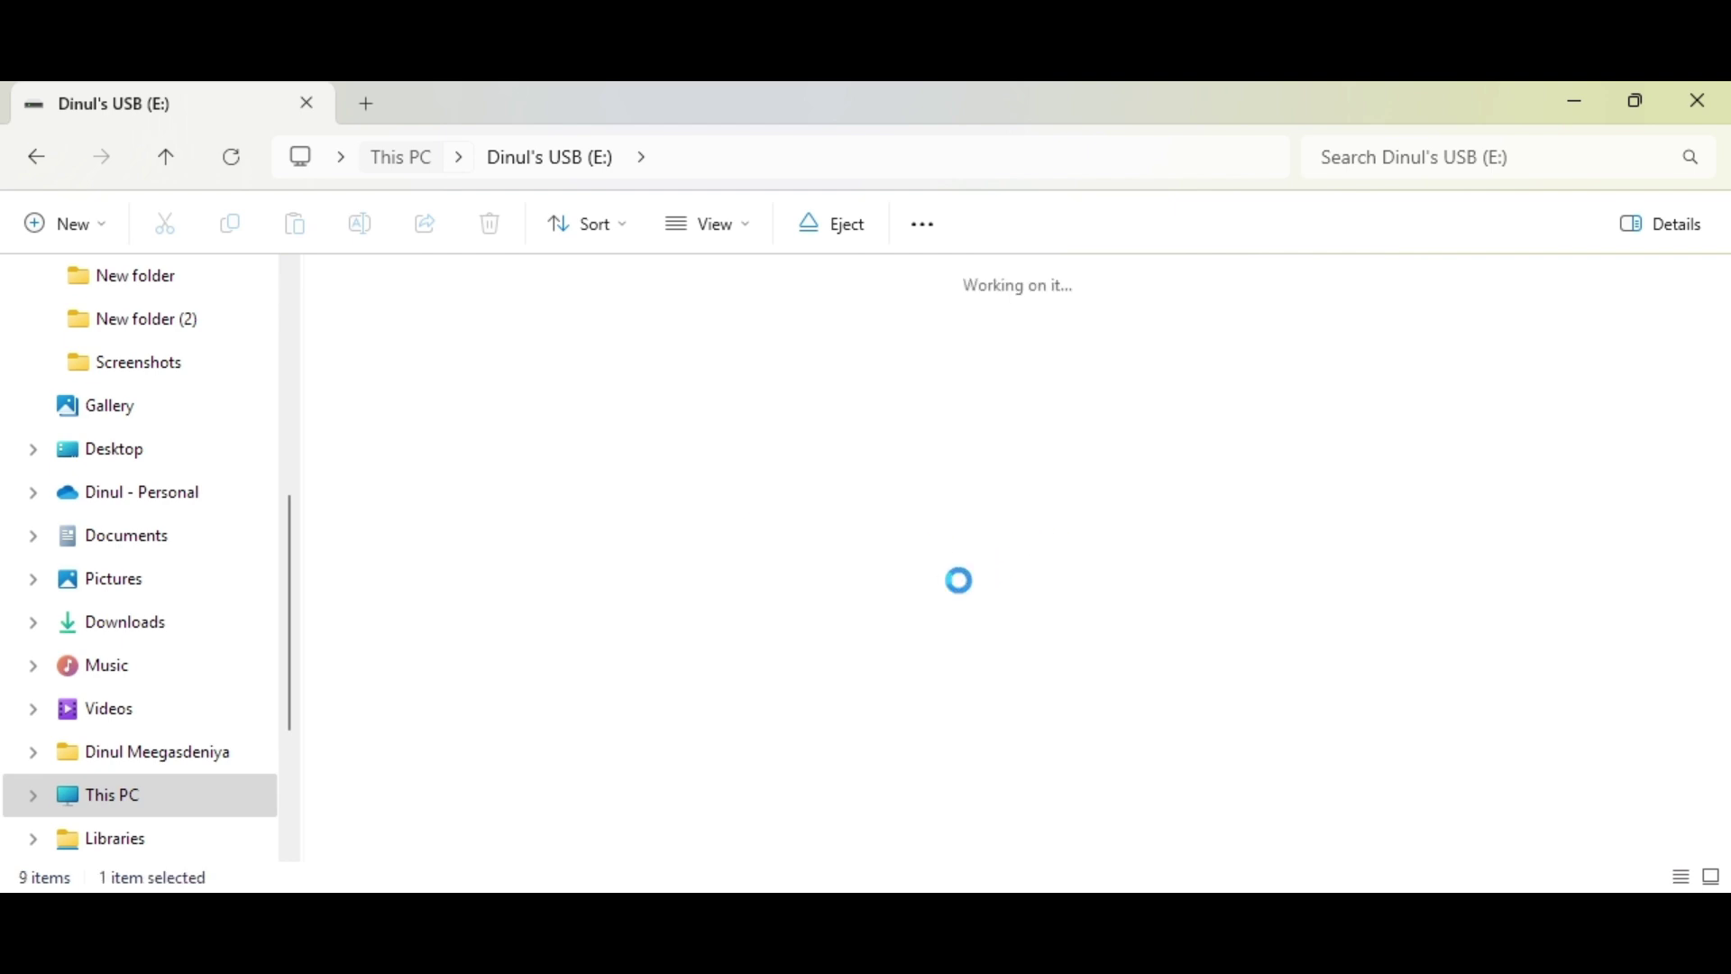
Format USB drive (E:) as NTFS, accept the erase warning, and open the now-empty drive
{"action": "right_click", "coordinate": [926, 552]}
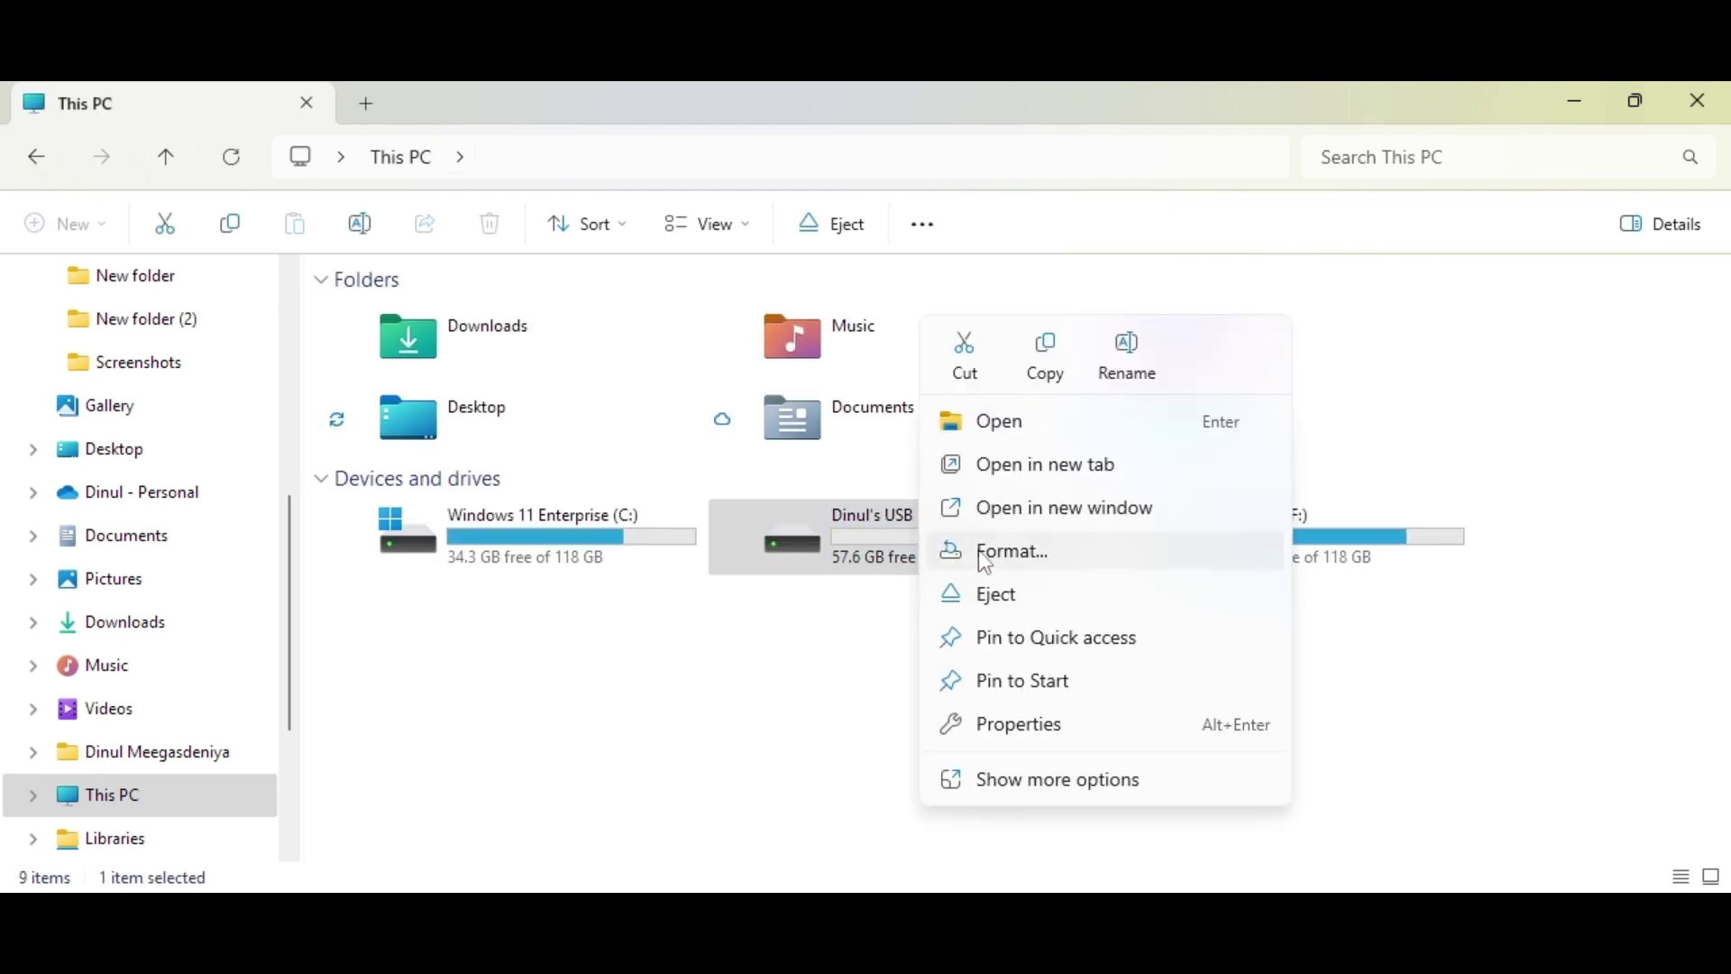
{"action": "left_click", "coordinate": [983, 551]}
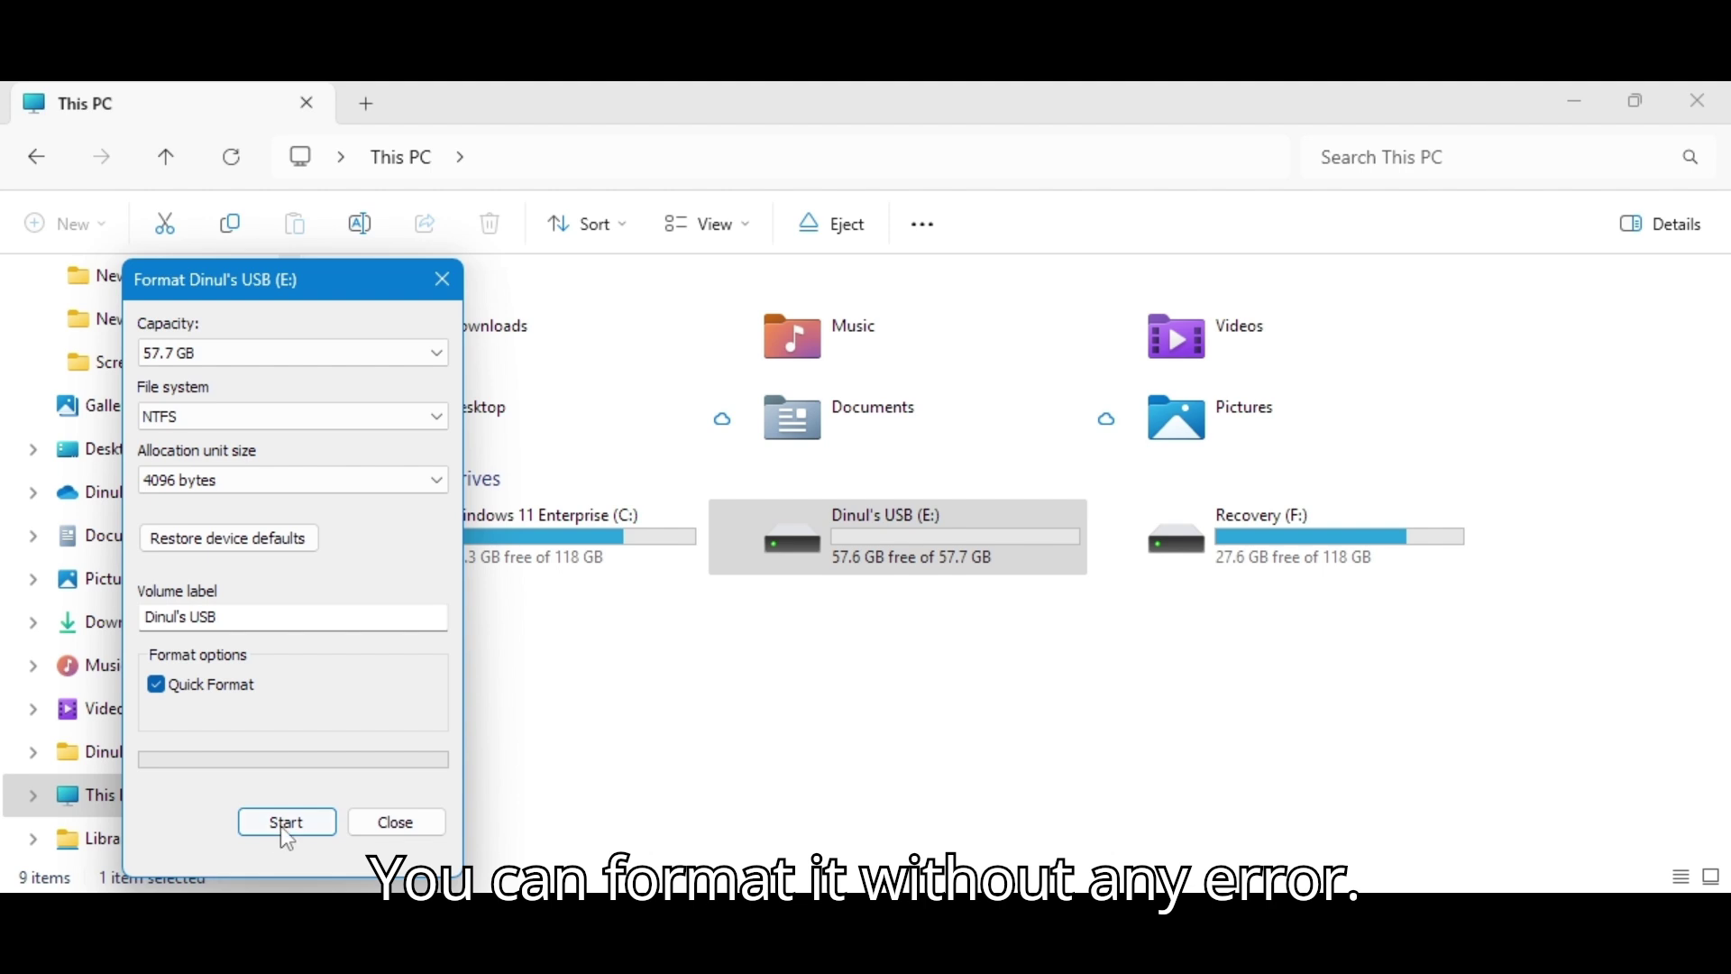
{"action": "left_click", "coordinate": [286, 827]}
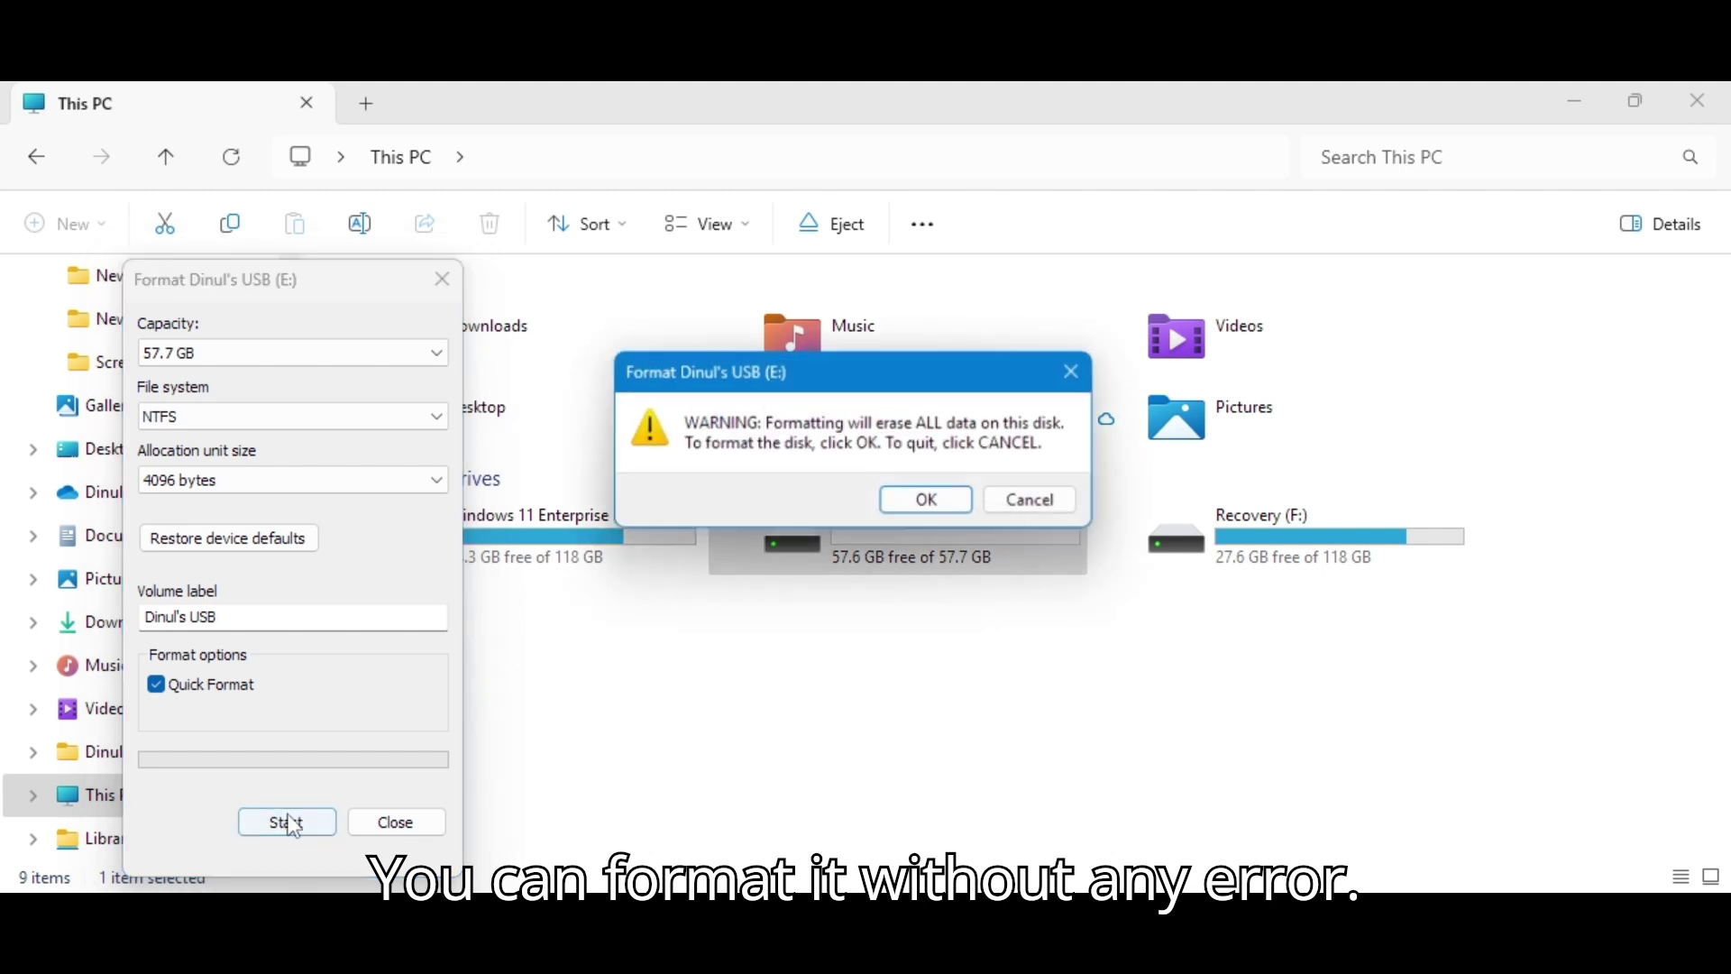
{"action": "left_click", "coordinate": [932, 506]}
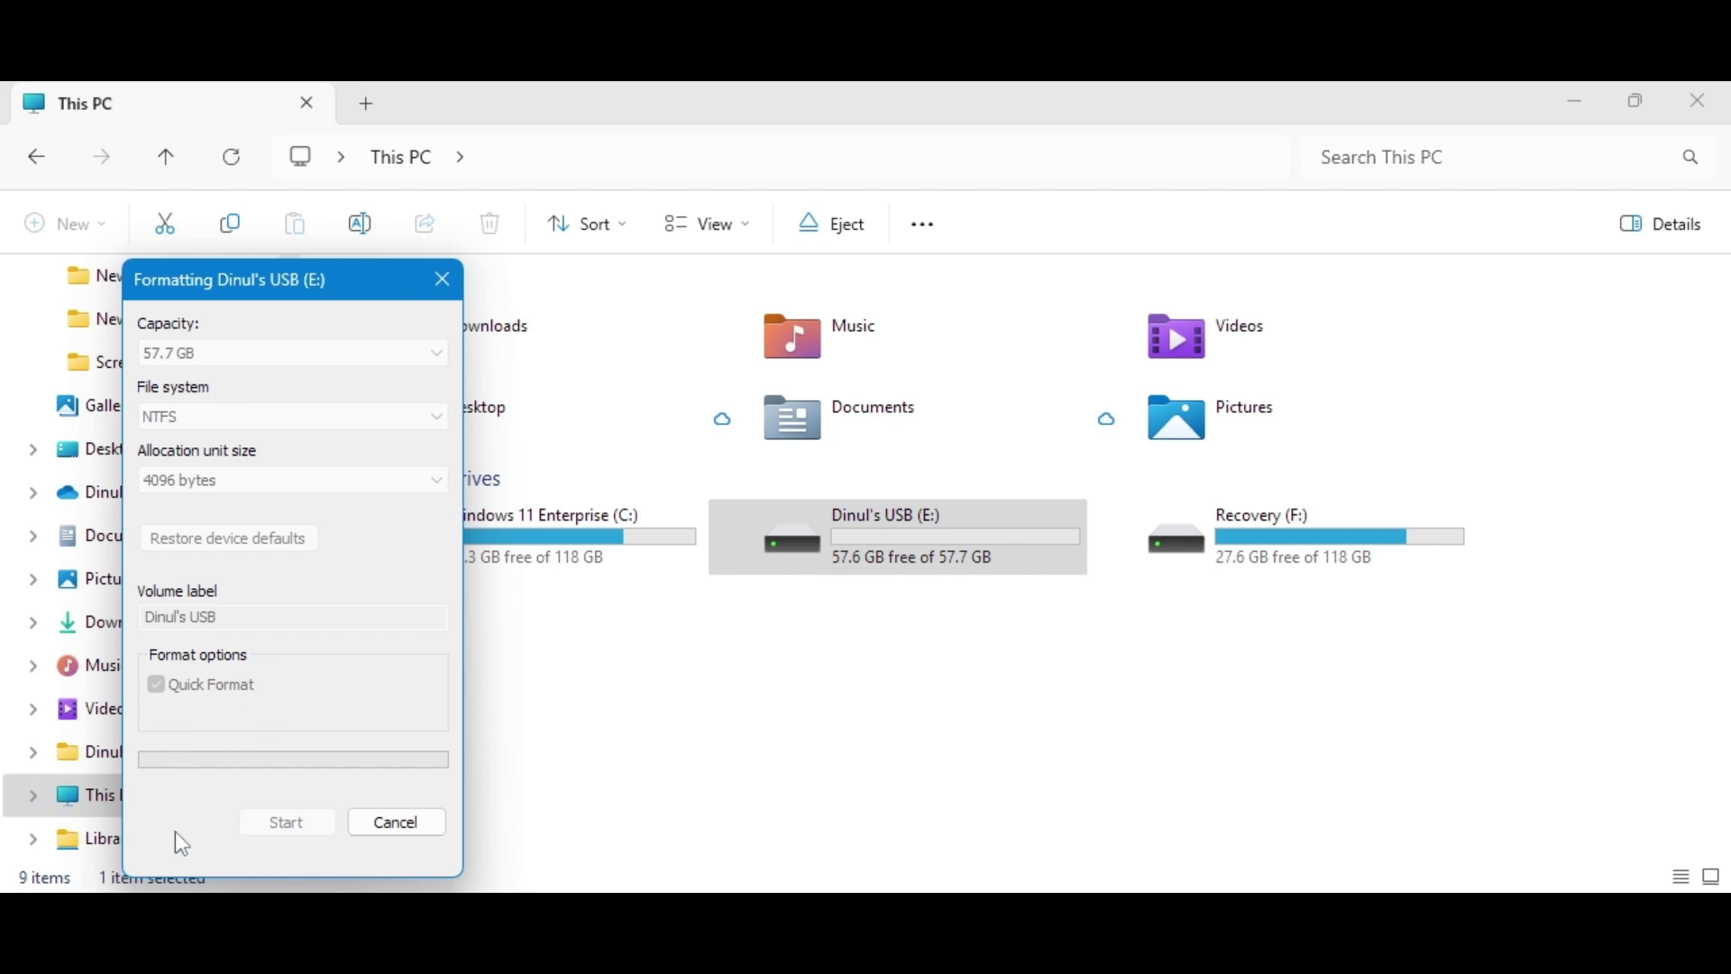
{"action": "left_click_drag", "start_coordinate": [234, 278], "coordinate": [628, 224]}
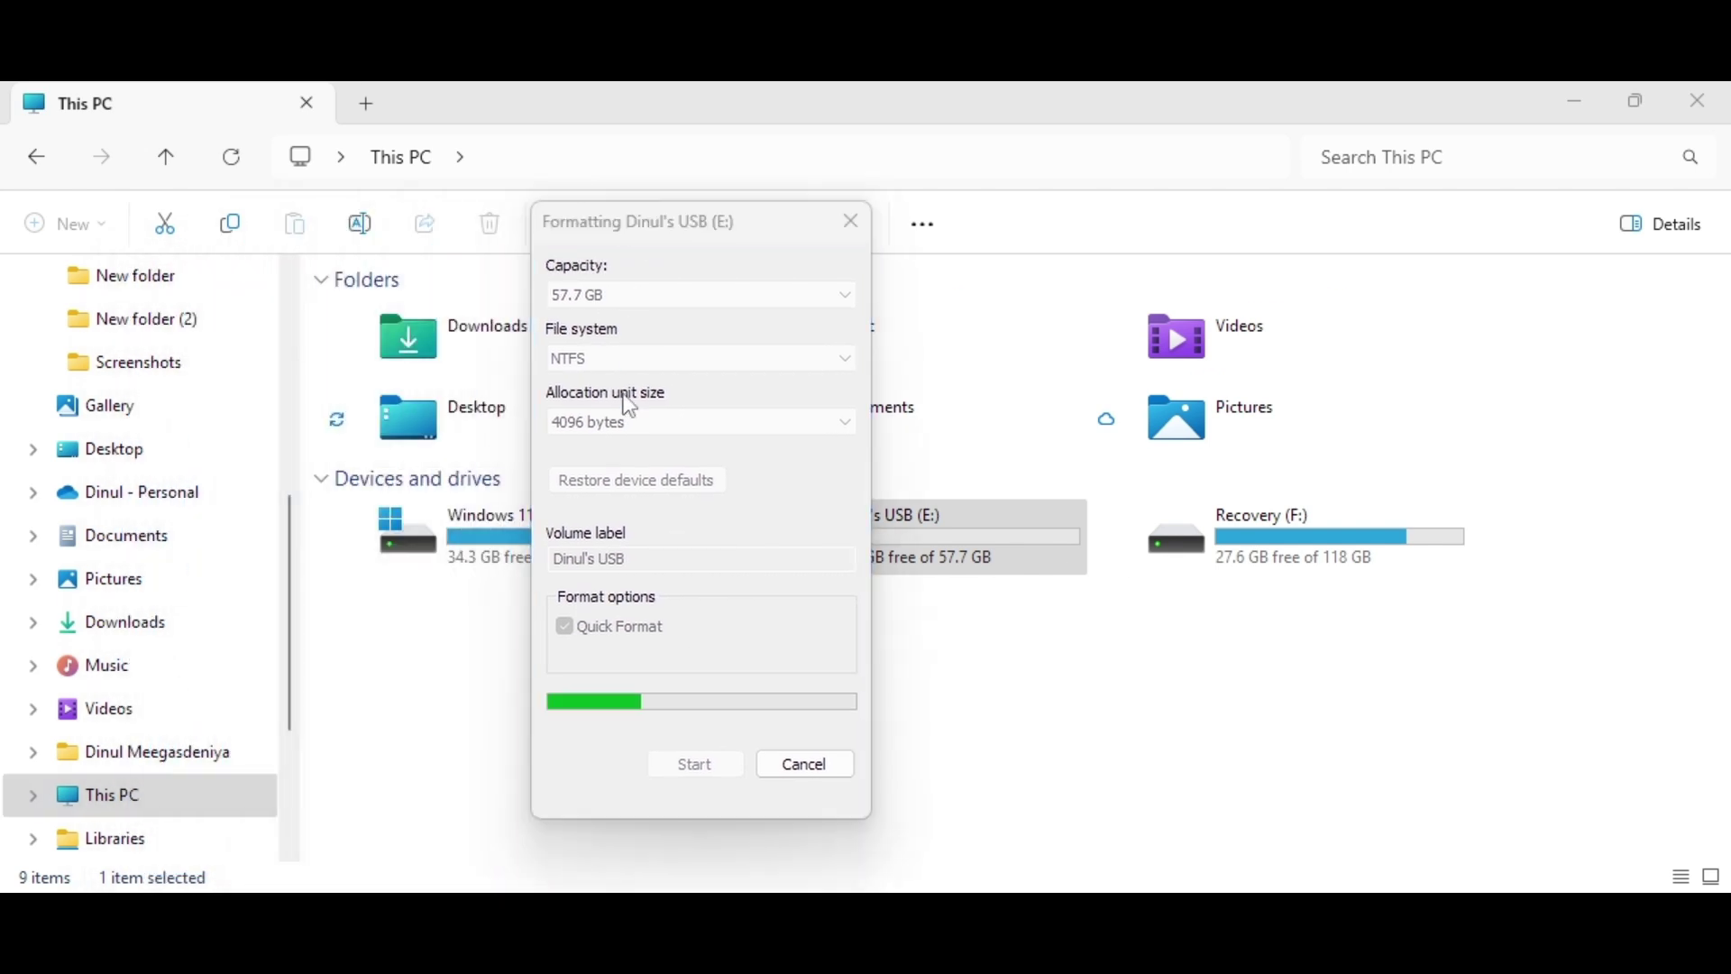
{"action": "left_click", "coordinate": [1036, 497]}
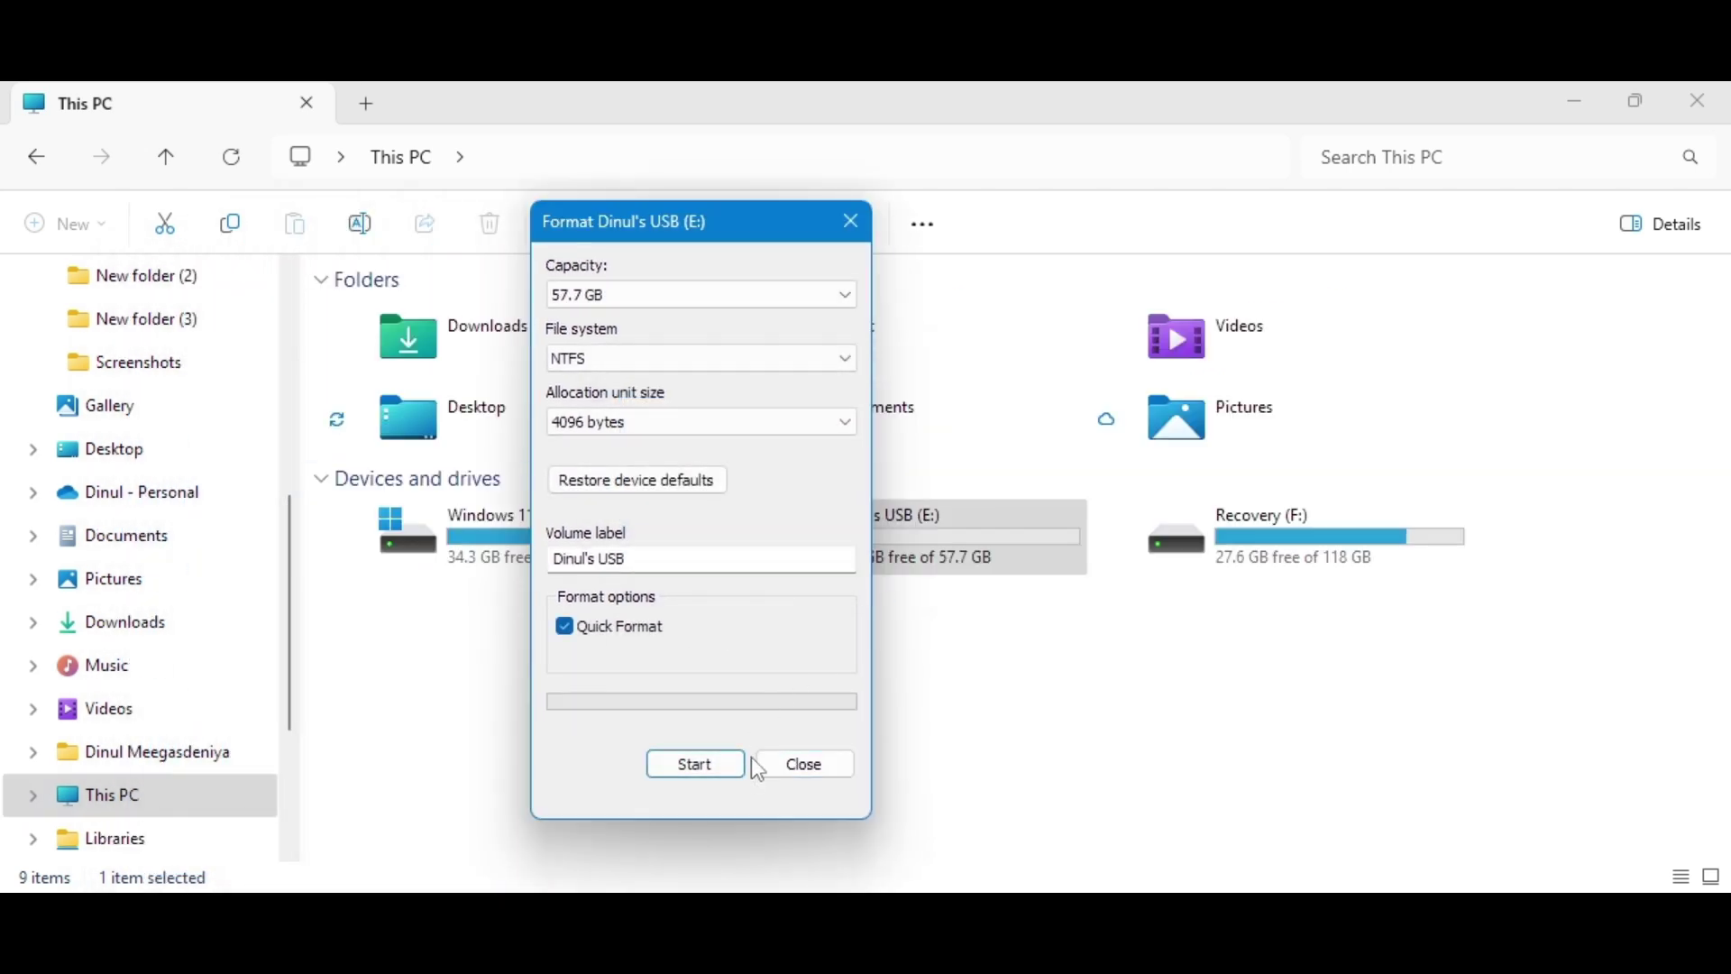
{"action": "left_click", "coordinate": [809, 766]}
{"action": "double_click", "coordinate": [958, 558]}
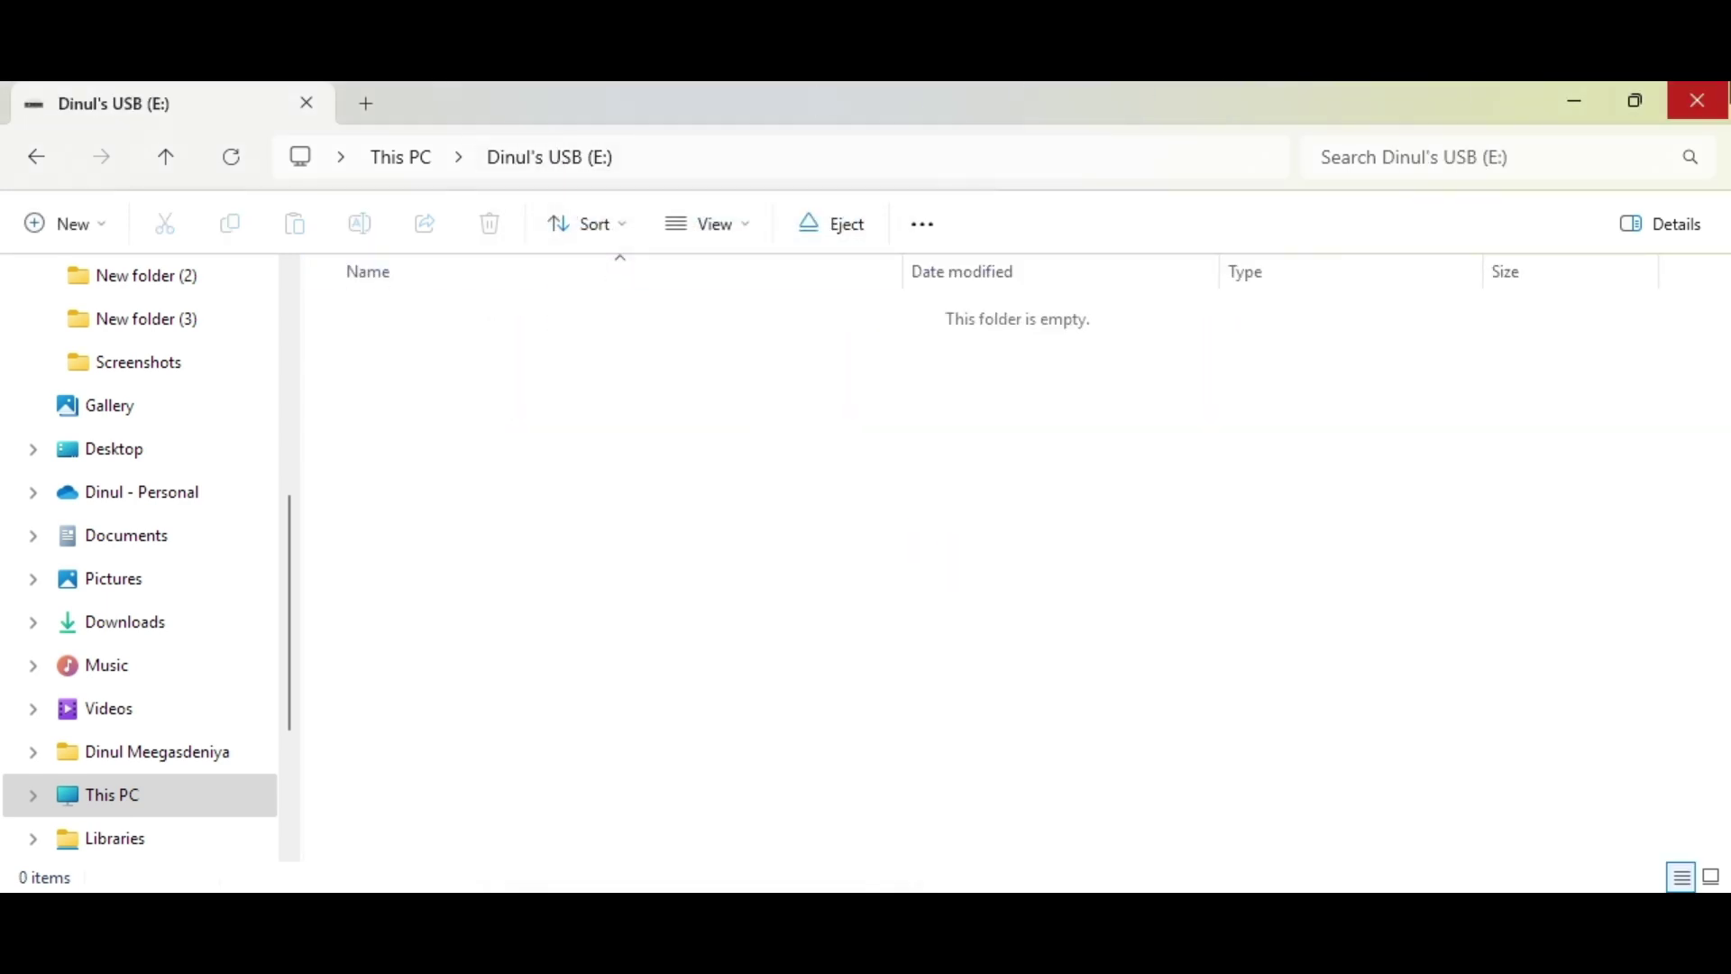
Close the File Explorer window and dismiss the desktop context menu
{"action": "left_click", "coordinate": [1699, 101]}
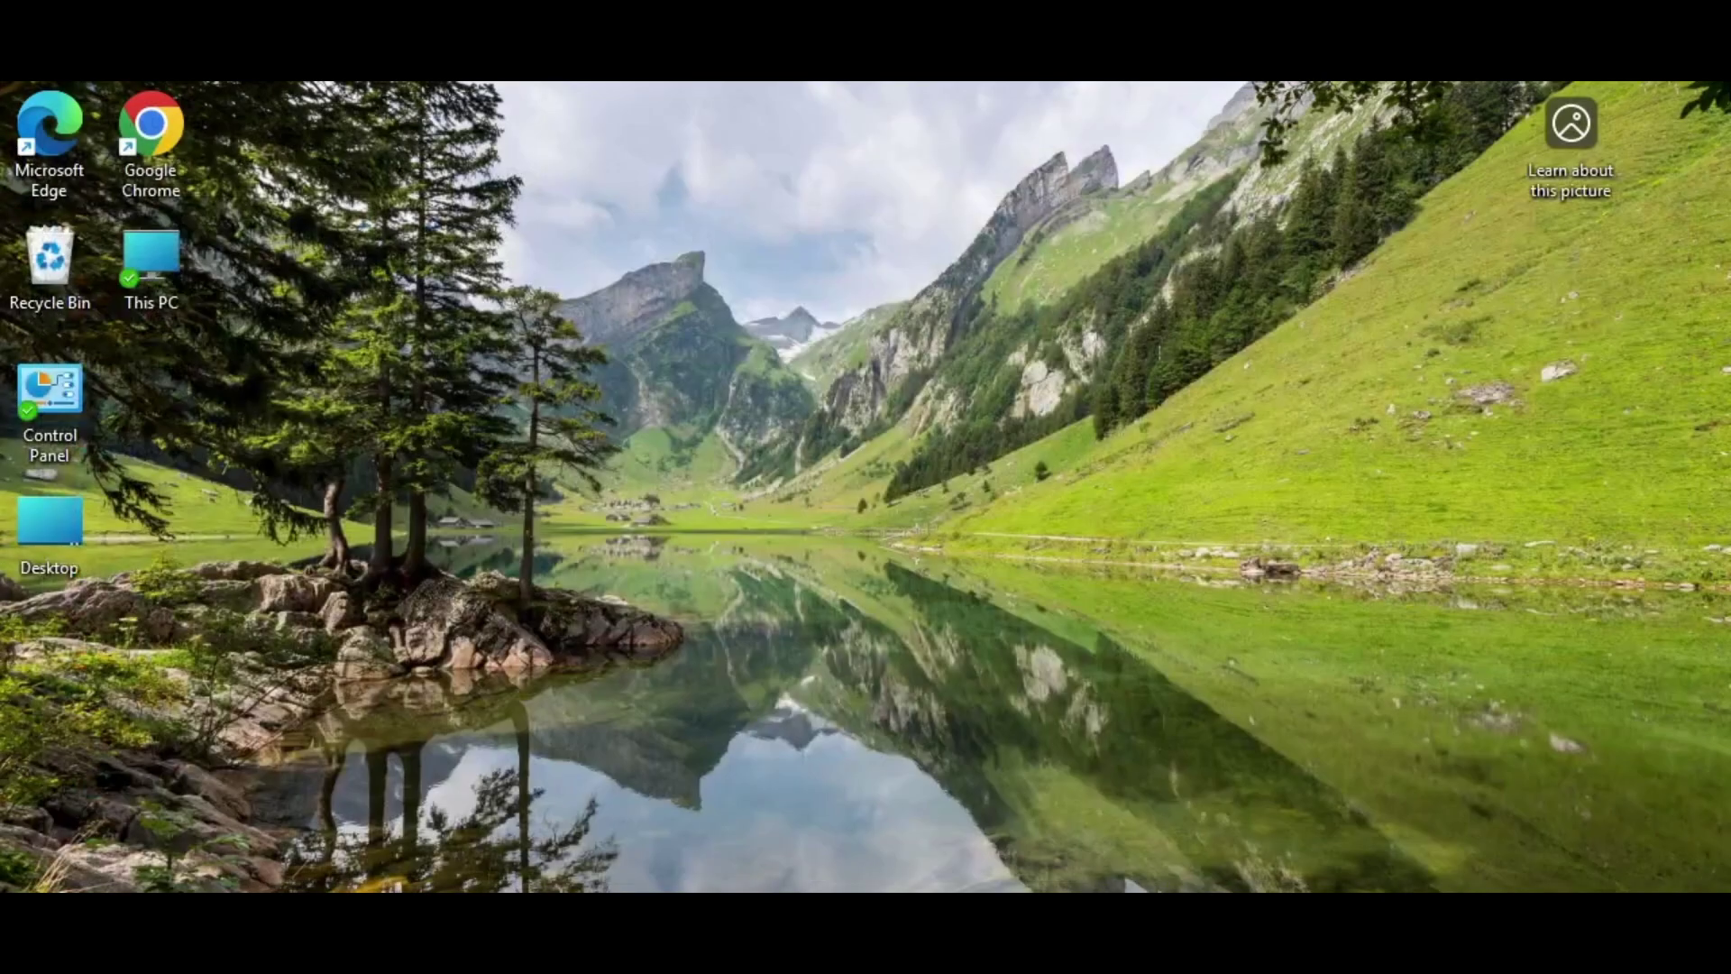
{"action": "right_click", "coordinate": [581, 349]}
{"action": "key", "text": "Escape"}
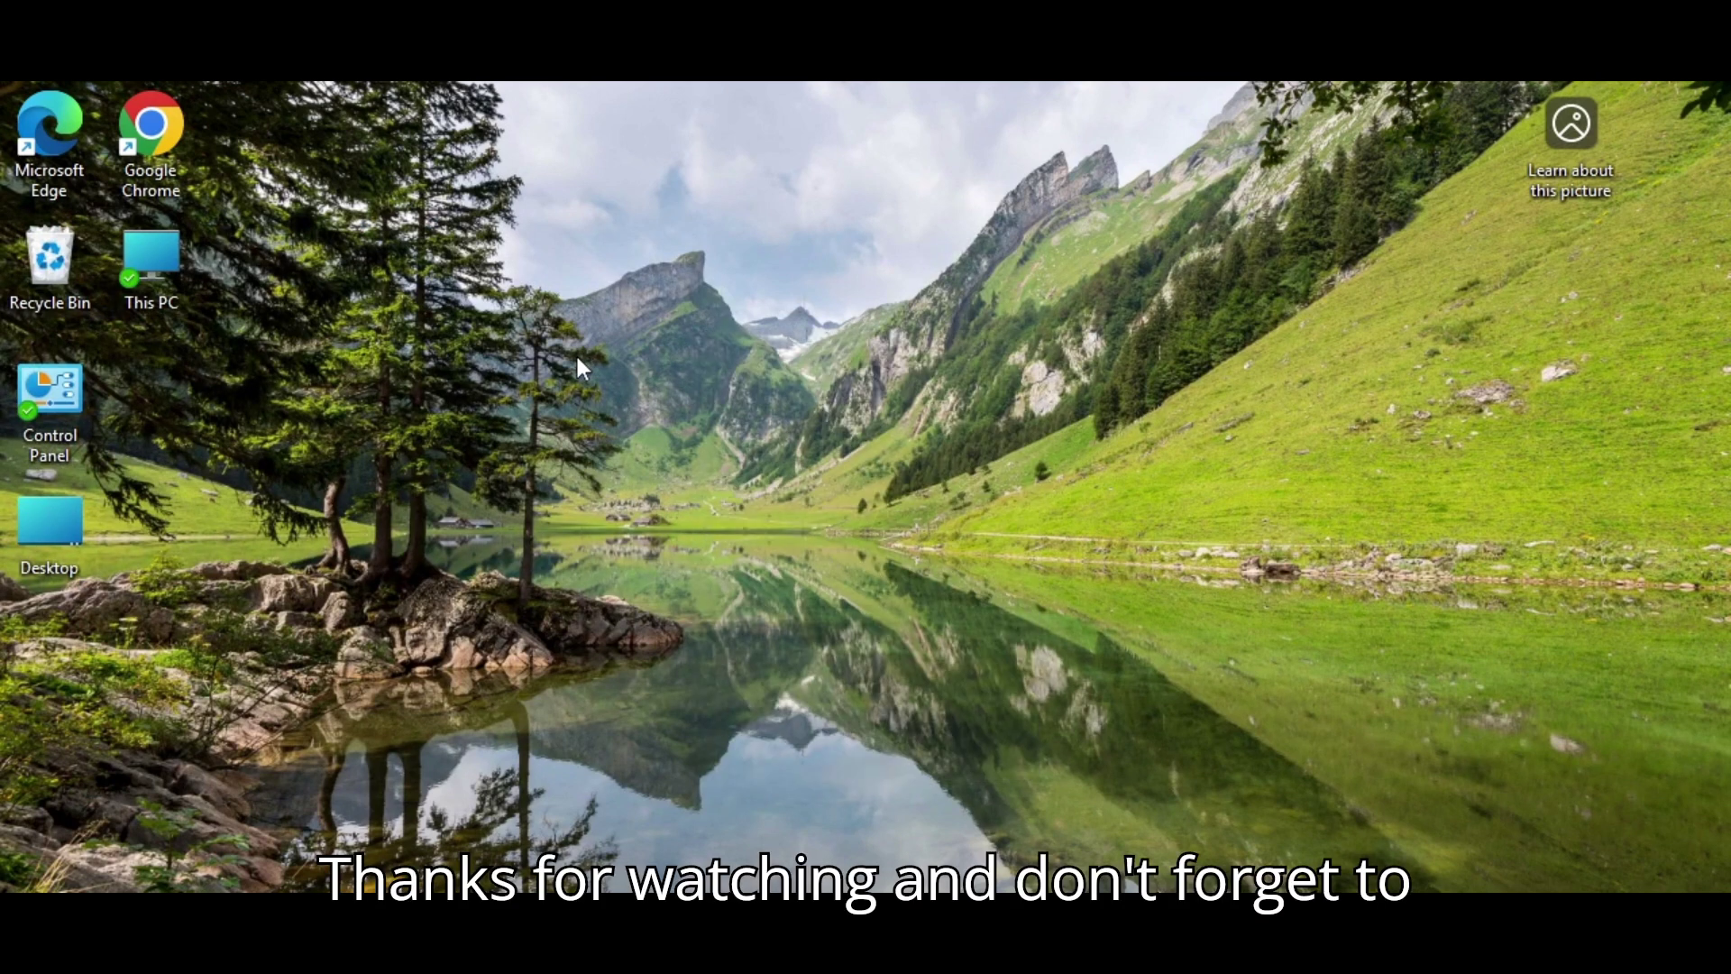